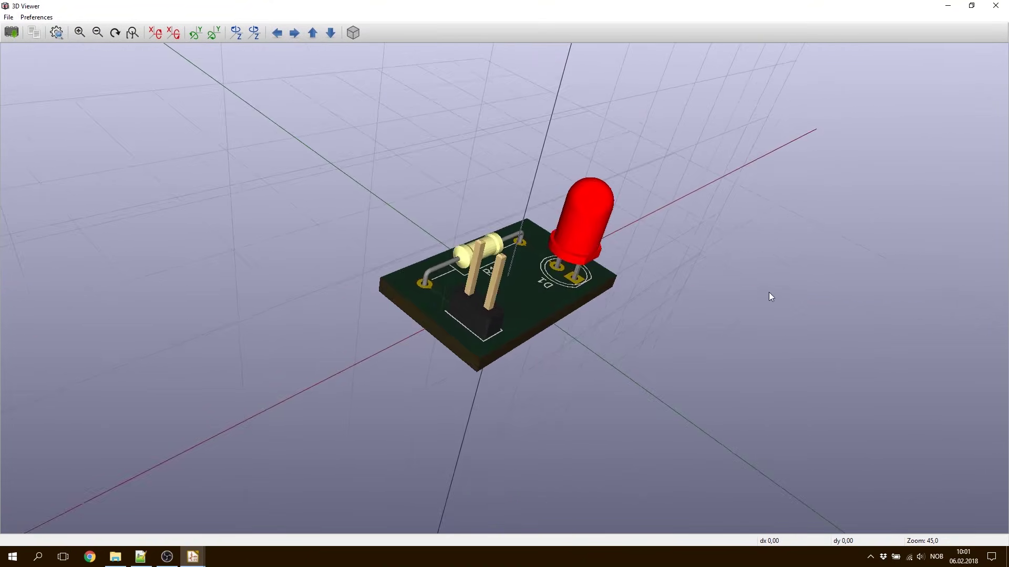
drag(405, 298, 238, 294)
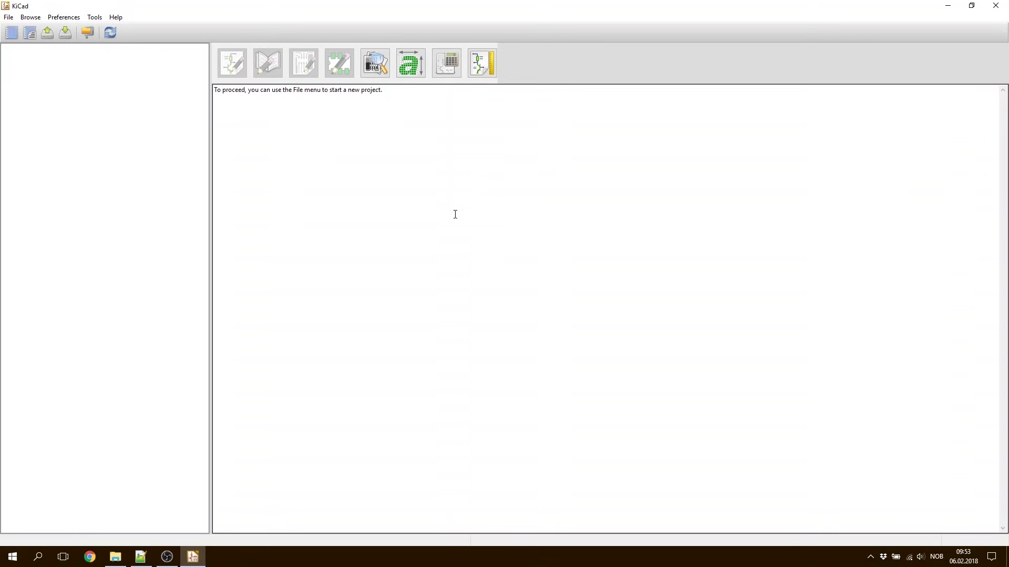
- Create a new project named MyFirst inside a new folder called MyFirstKicadProject
click(10, 16)
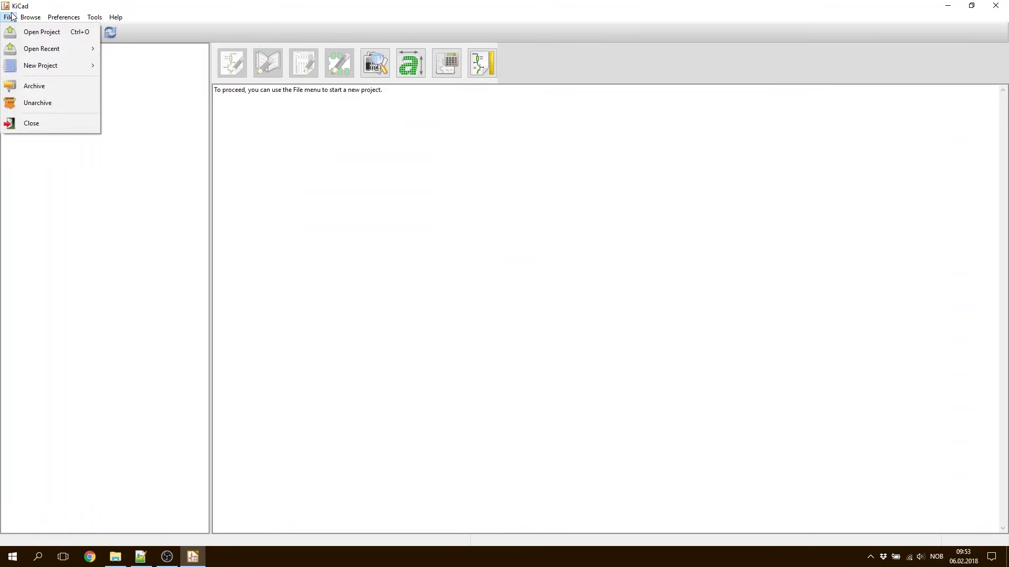
mouse_move(58, 66)
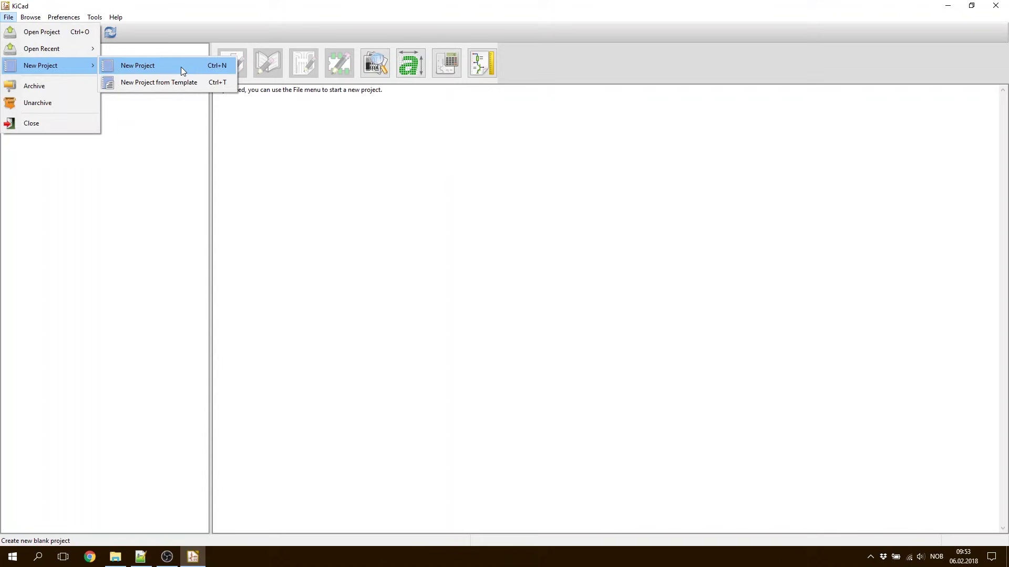
click(181, 67)
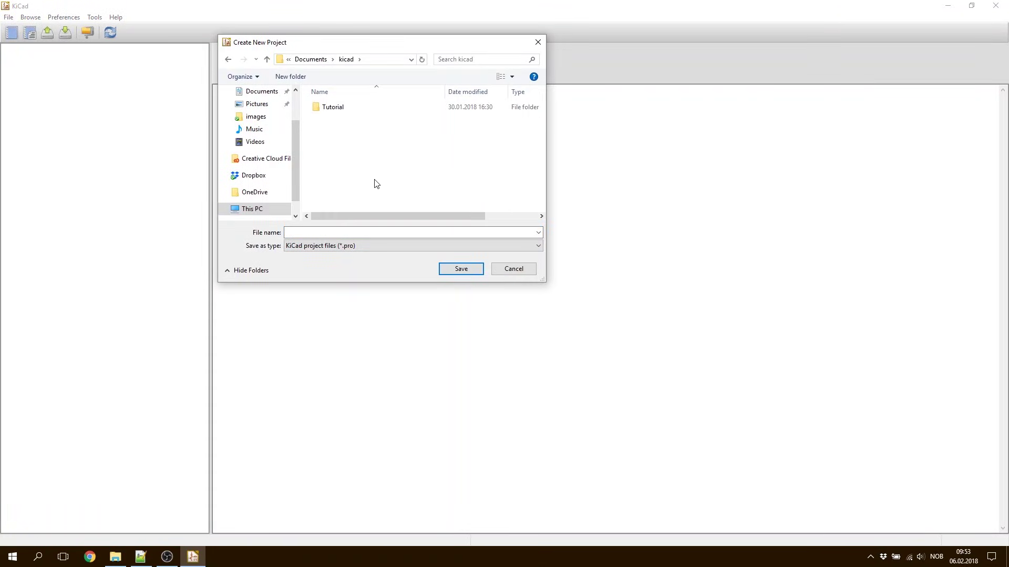
click(290, 76)
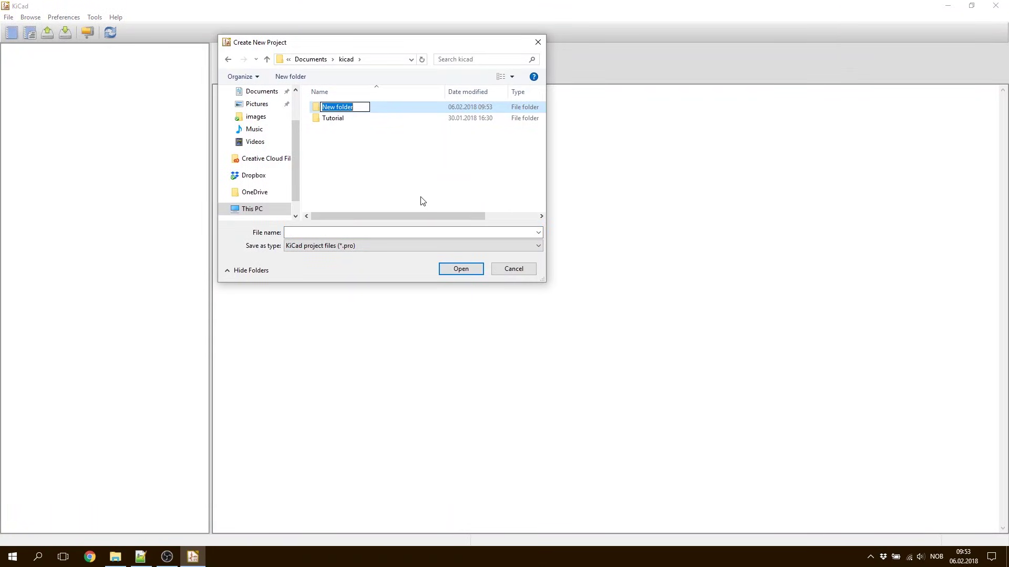
text(MyFirstKicadProject)
key(Return)
key(Return)
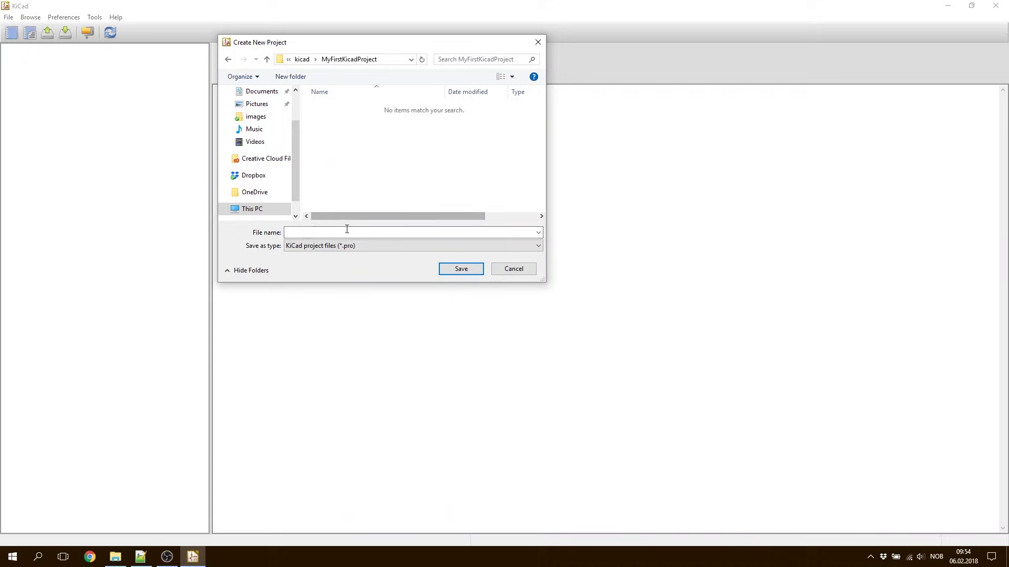
click(347, 232)
text(MyFirst)
key(Return)
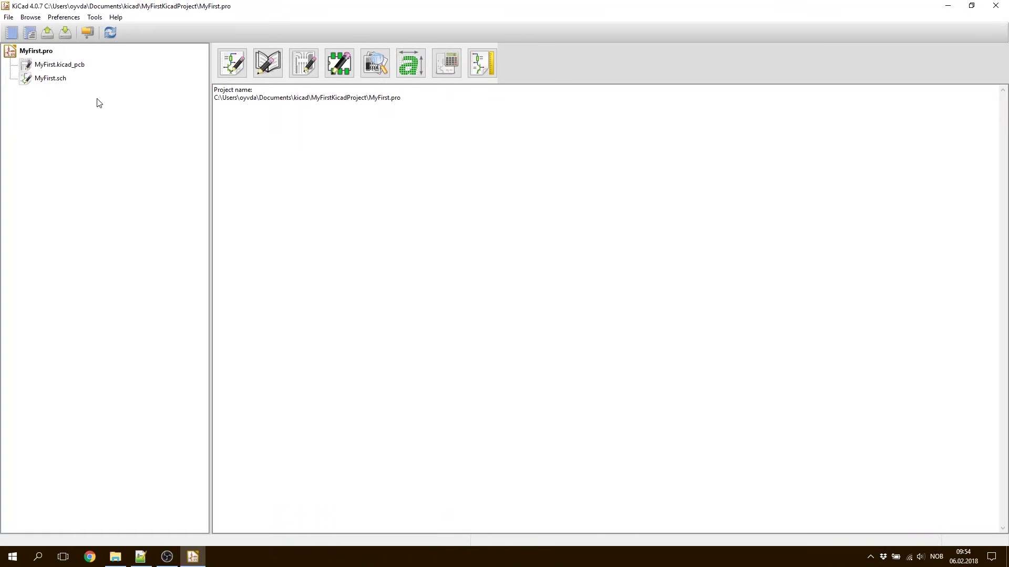
- Open the MyFirst project's schematic in the schematic editor
click(52, 79)
click(233, 64)
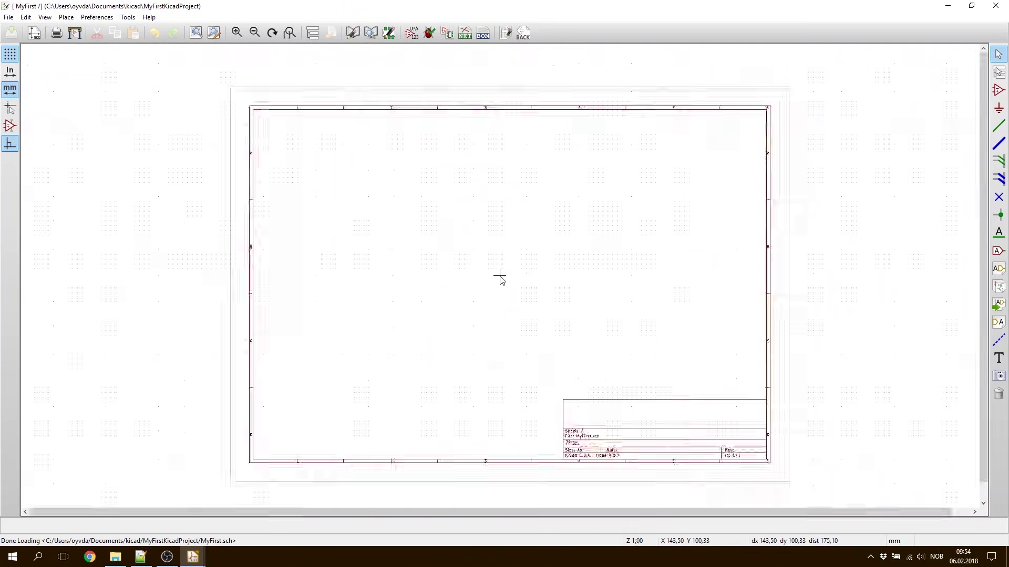
scroll(500, 279, down, 1)
scroll(499, 279, up, 6)
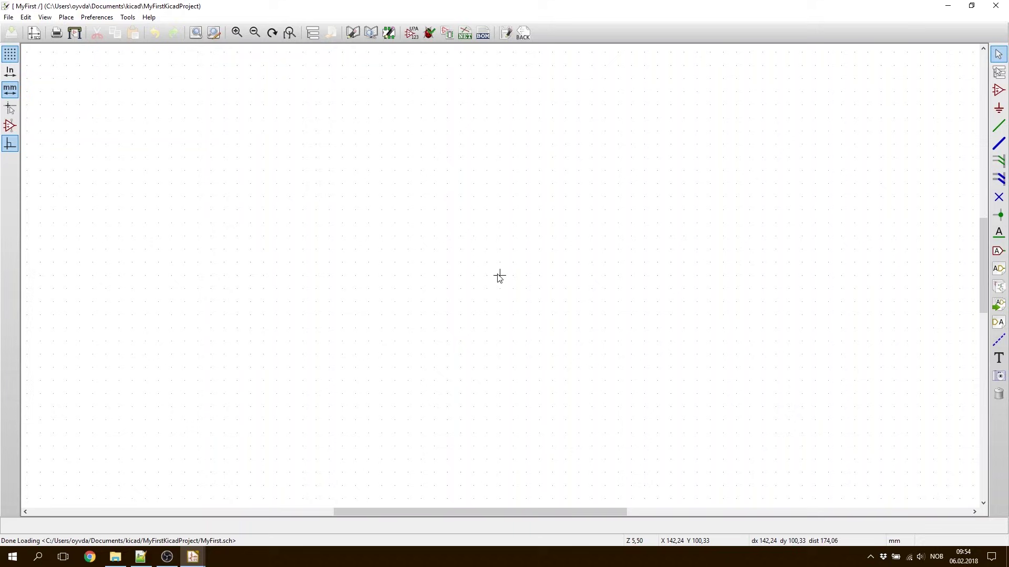
scroll(499, 277, down, 4)
scroll(501, 279, up, 3)
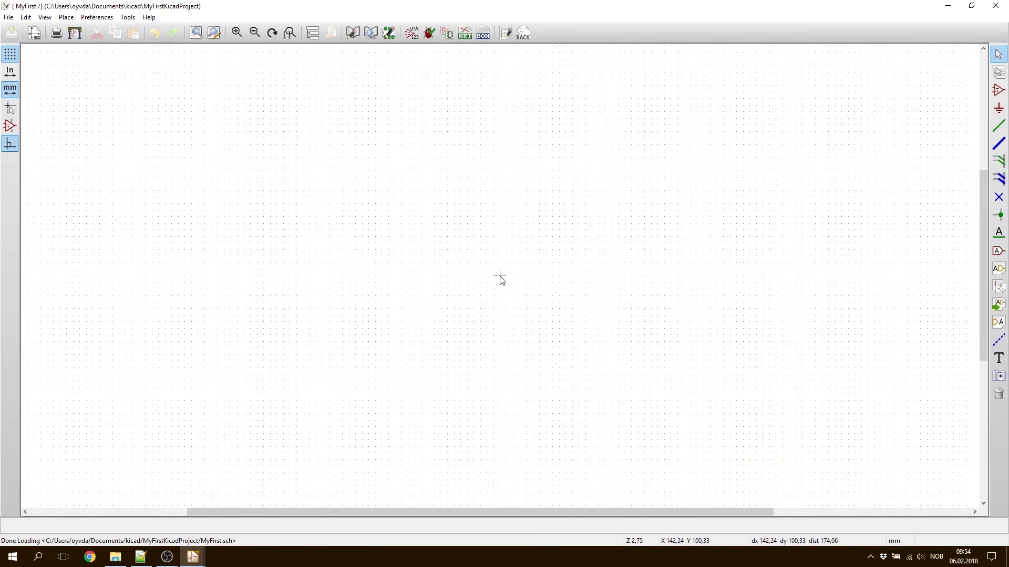
scroll(500, 278, down, 3)
scroll(500, 278, up, 1)
scroll(500, 278, up, 1)
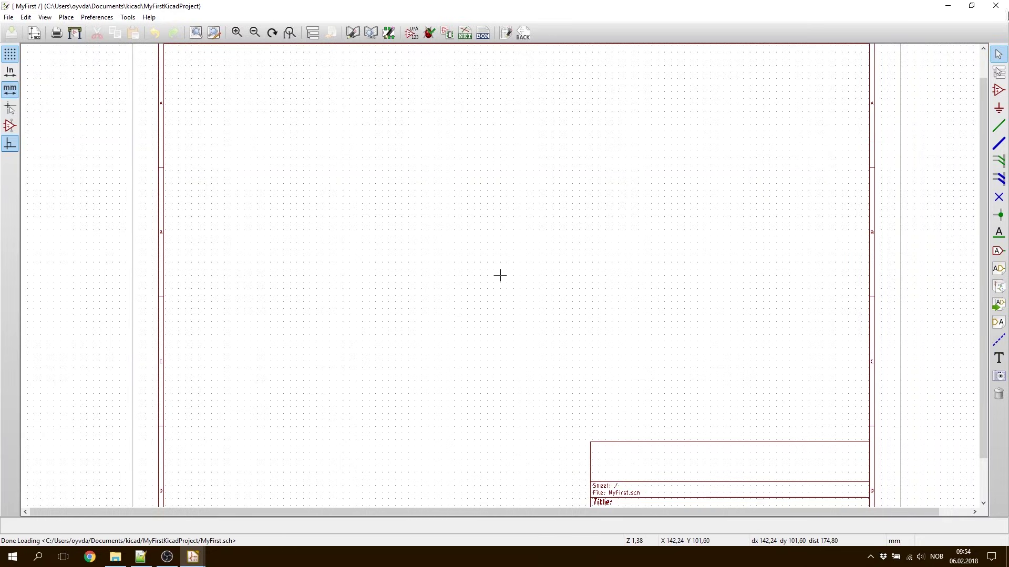
- Find the generic resistor R in the component library and place it horizontally on the schematic sheet
click(998, 90)
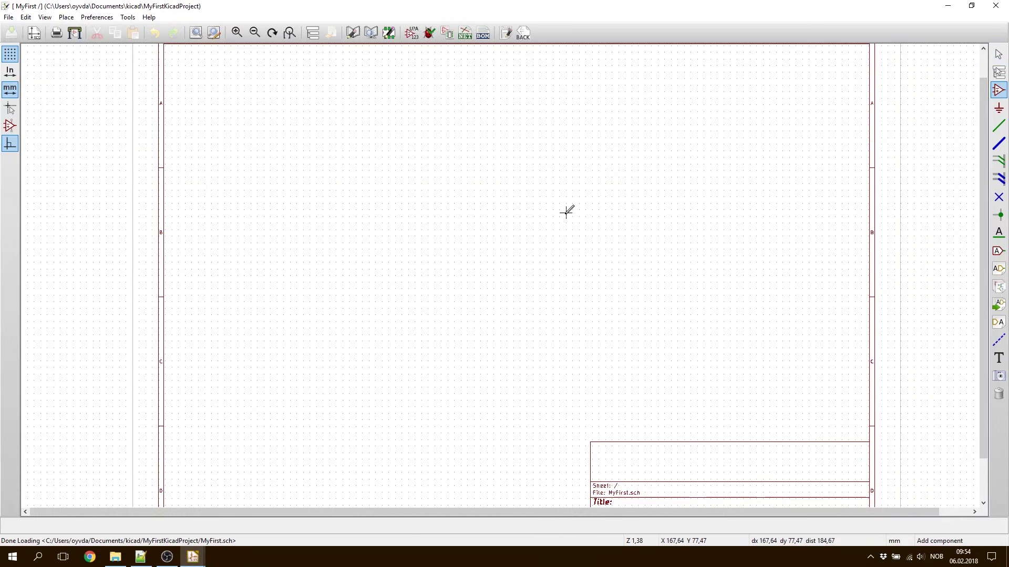
click(427, 189)
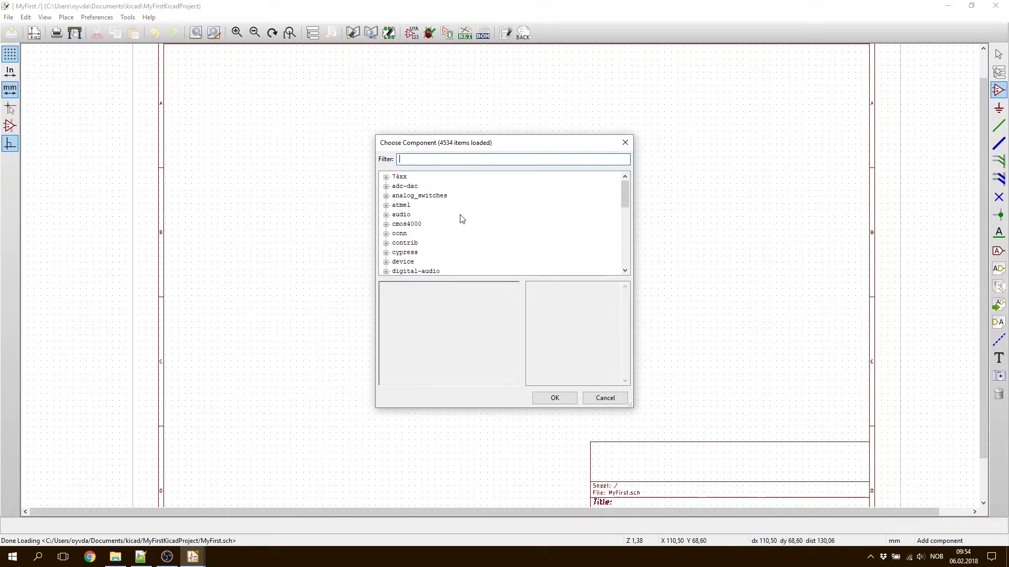
text(resistor)
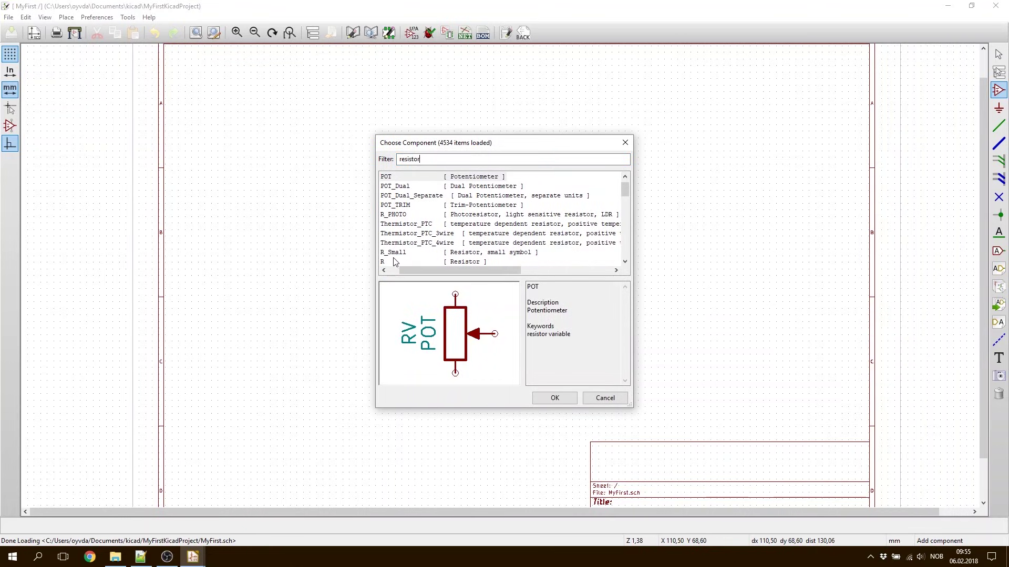
click(395, 262)
scroll(421, 226, down, 2)
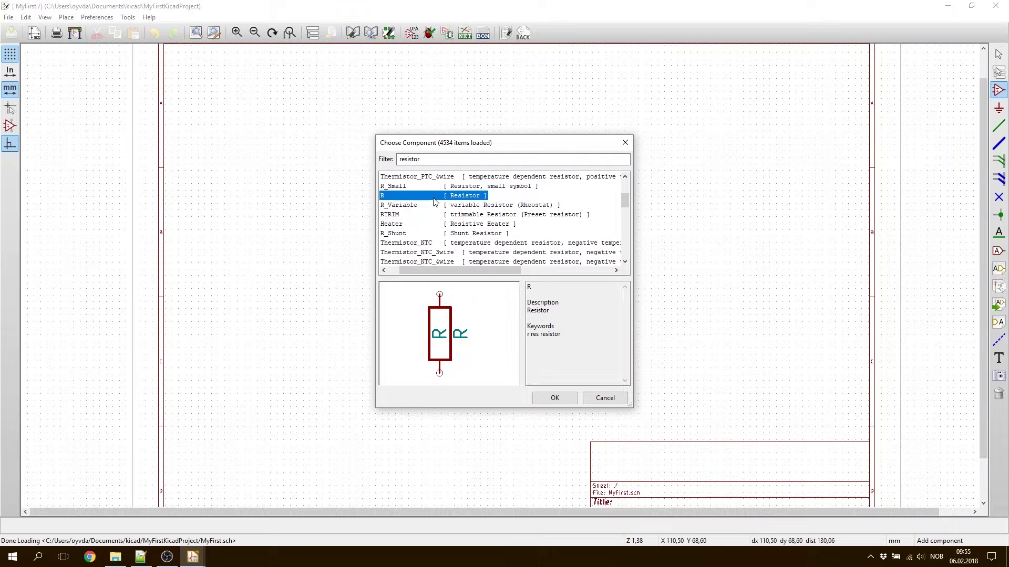
click(554, 398)
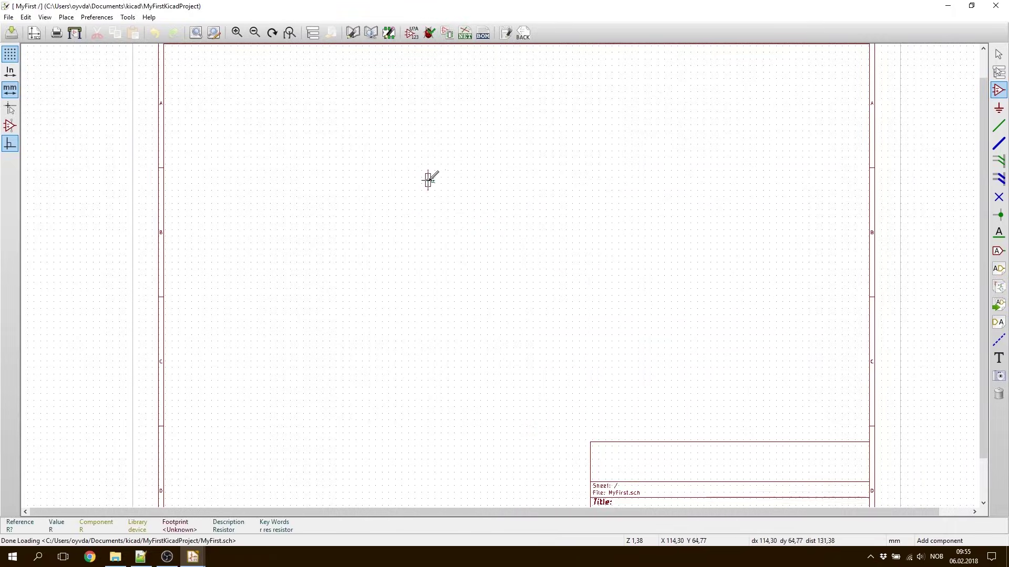
scroll(428, 180, up, 5)
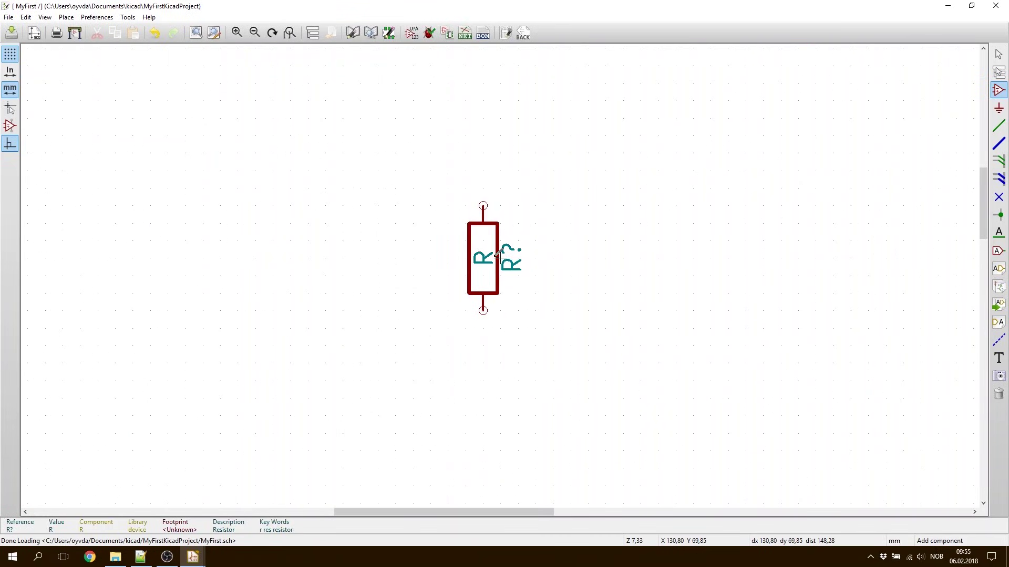
click(499, 254)
key(r)
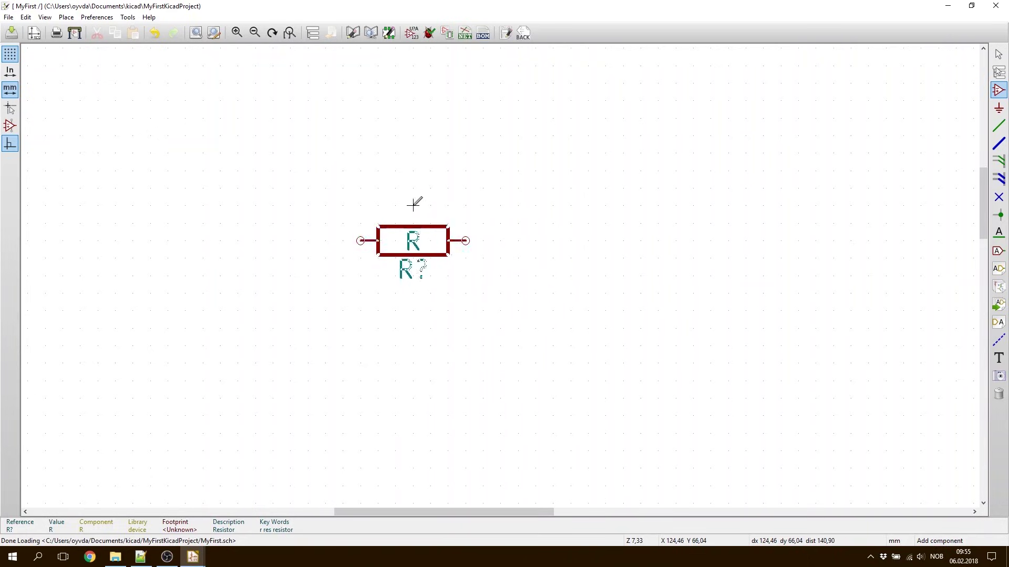
click(504, 183)
scroll(560, 294, up, 1)
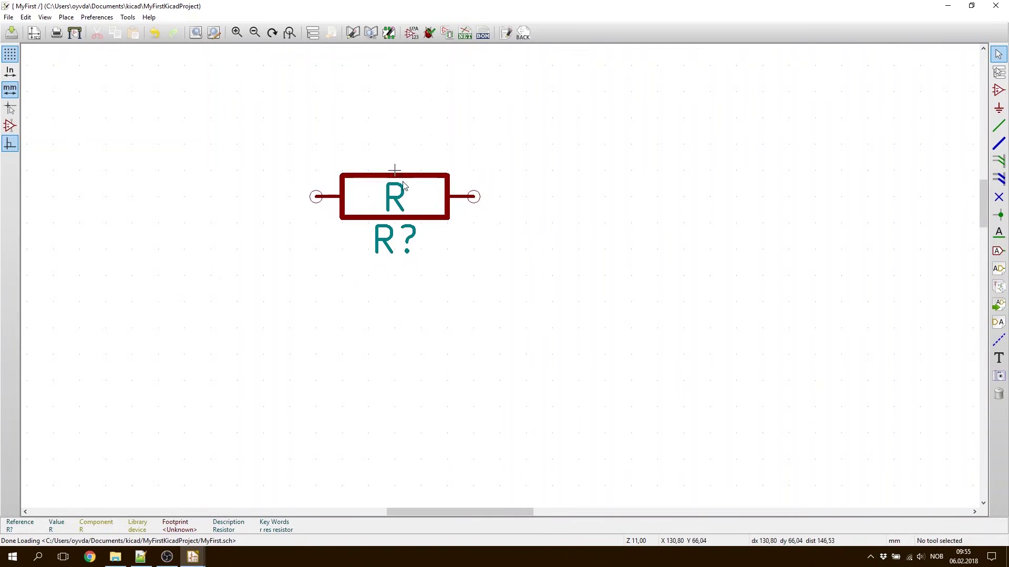
key(Escape)
- Set the resistor's value to 470
double_click(421, 196)
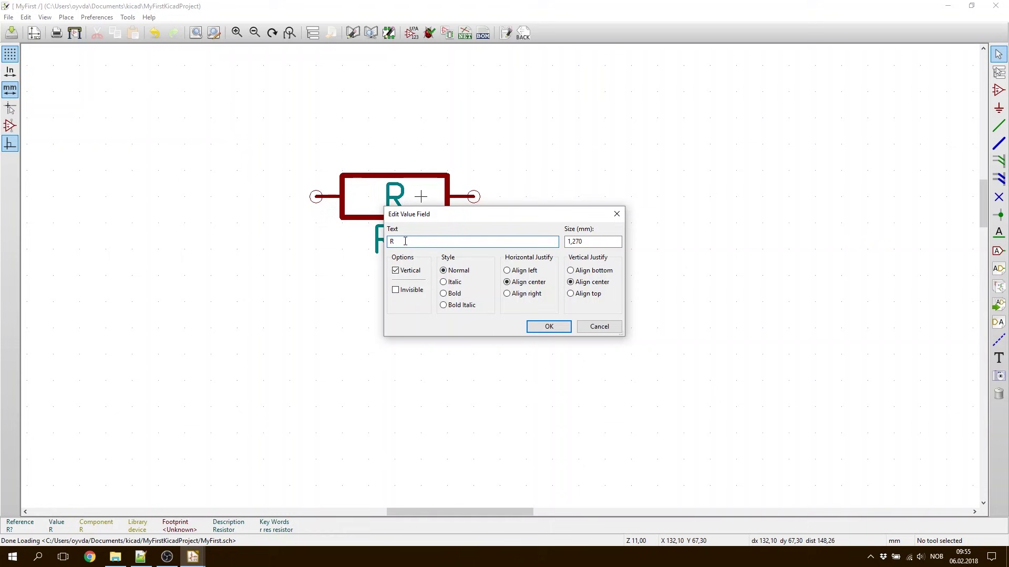
text(470)
key(Return)
- Place a generic LED below and to the right of the resistor, rotated vertically with pin 2 at the top
scroll(449, 168, down, 1)
click(998, 90)
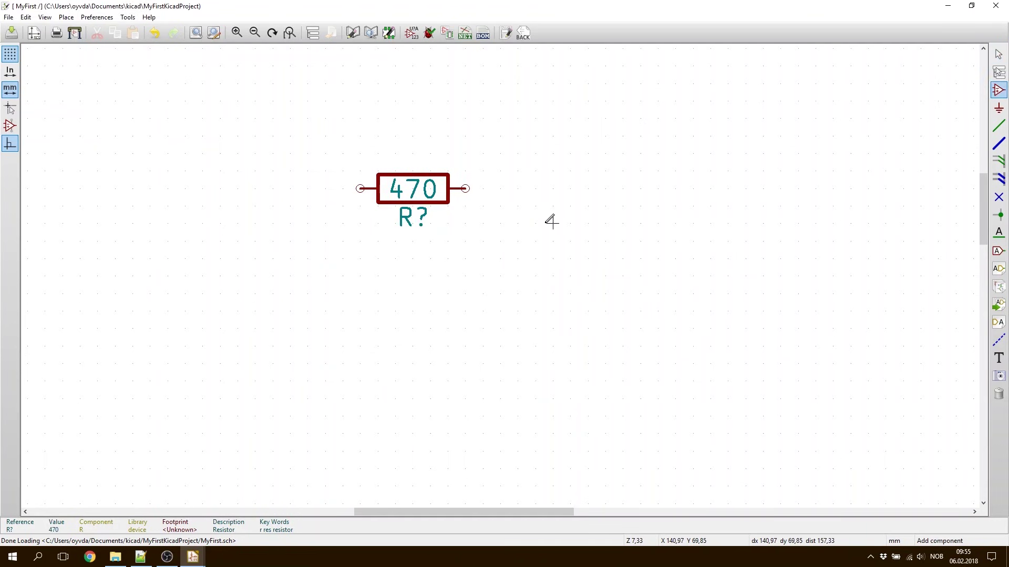
click(536, 225)
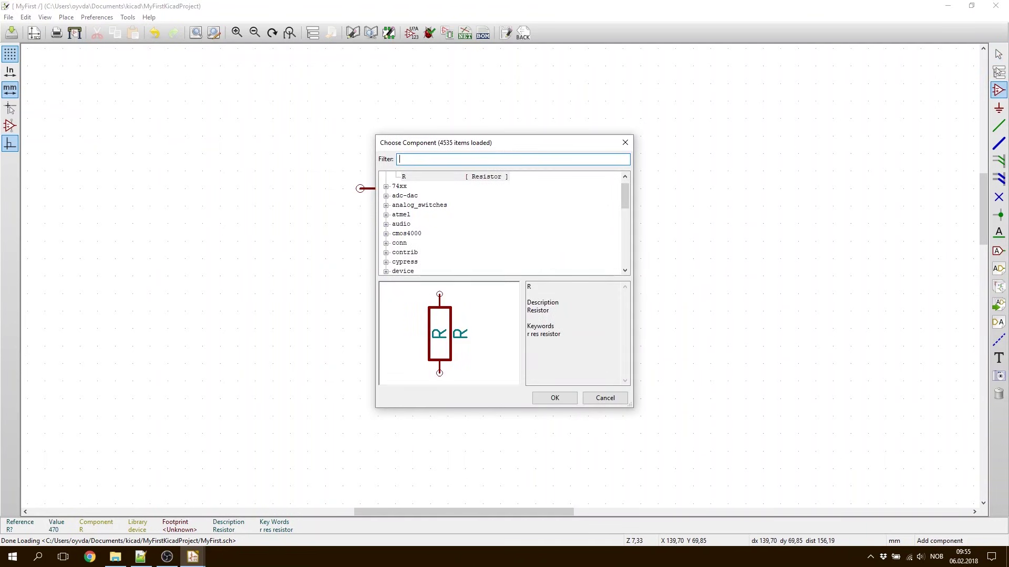
text(LED)
click(408, 179)
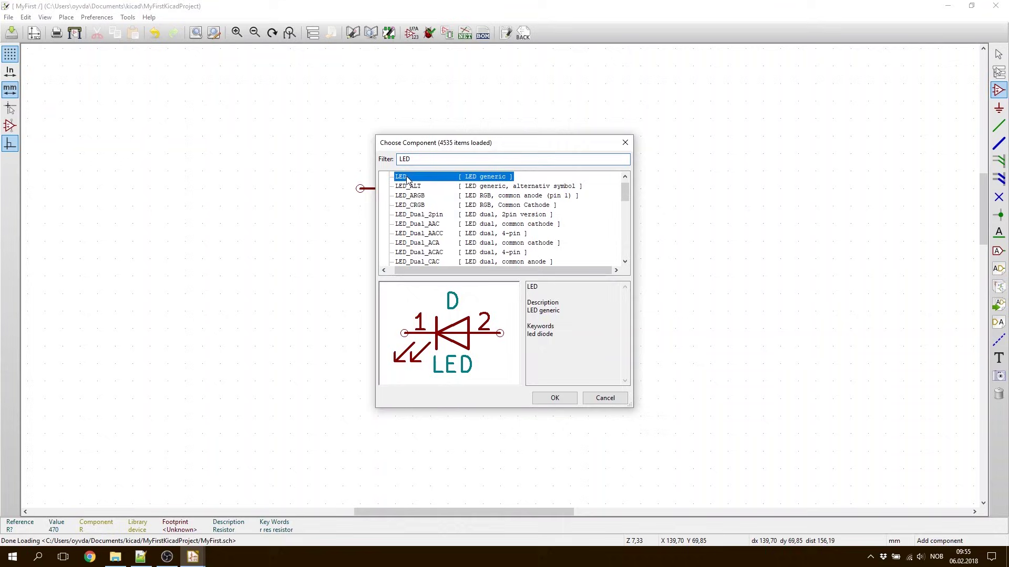
click(554, 397)
key(r)
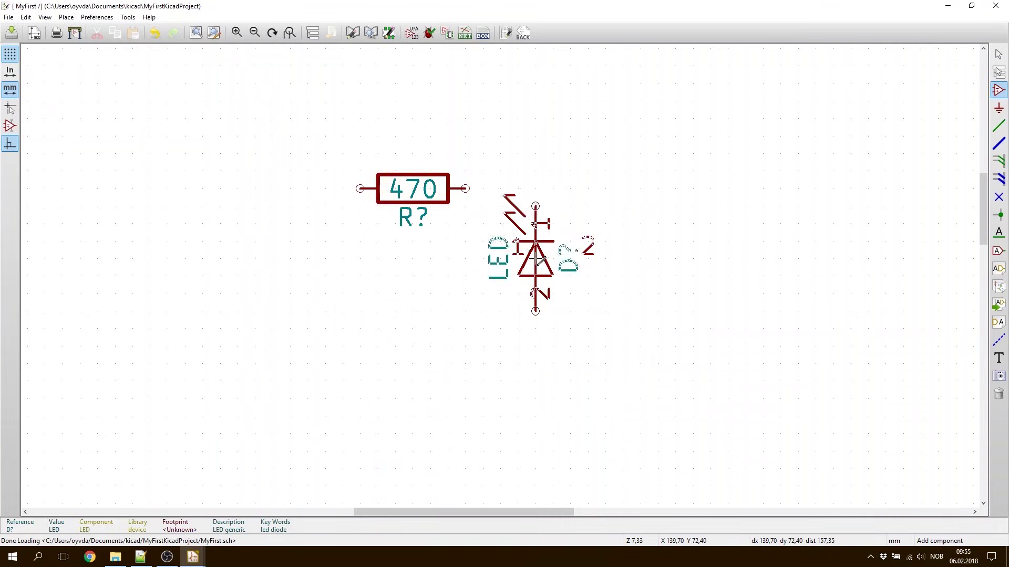
scroll(536, 262, up, 2)
click(657, 274)
- Place a multi-cell Battery component to the left of the resistor and LED
scroll(457, 272, down, 3)
scroll(457, 273, up, 2)
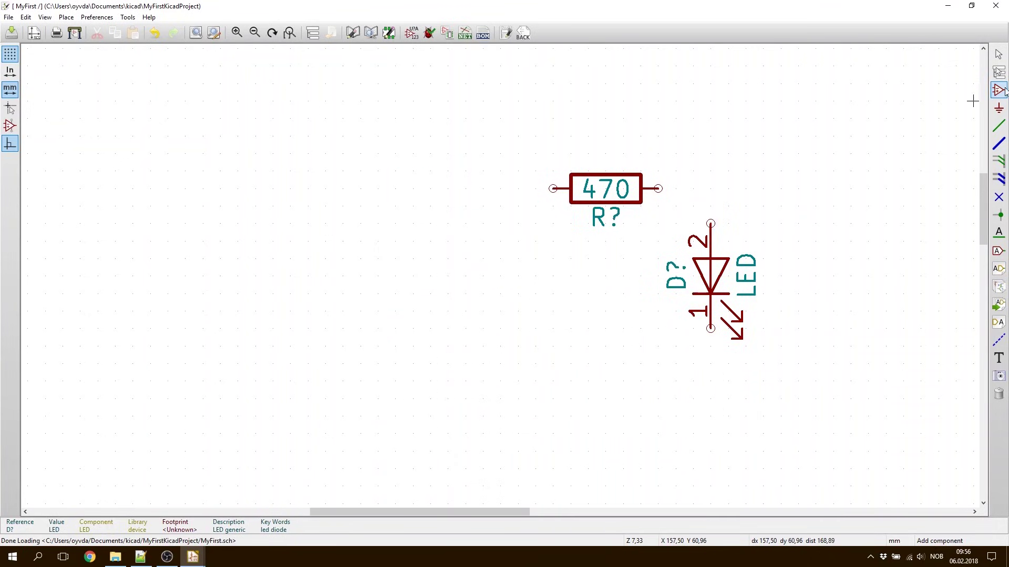
click(465, 274)
text(battery)
click(554, 398)
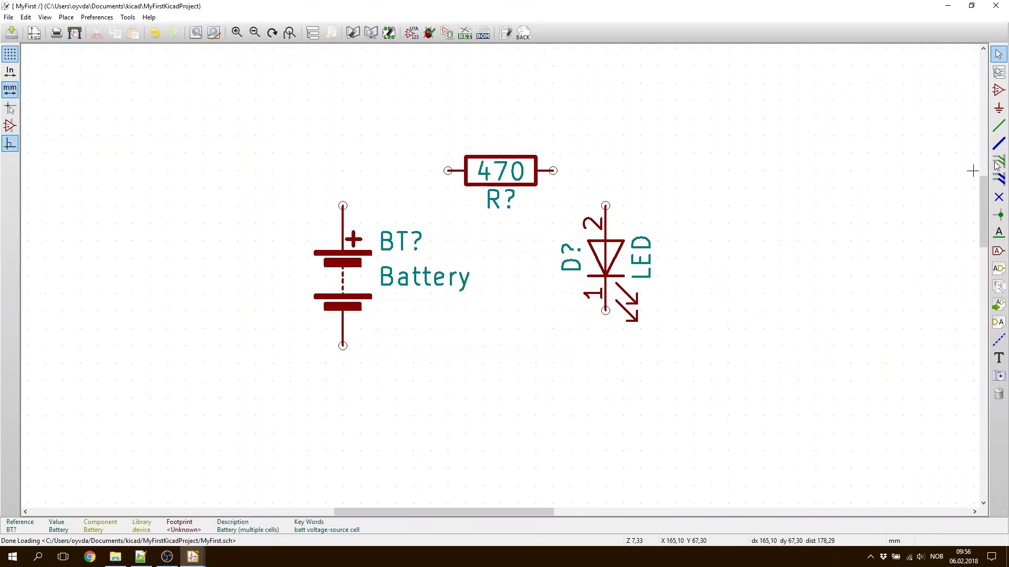
- Wire the battery's positive pin to the resistor's left end and the resistor's right end to LED pin 2
click(998, 125)
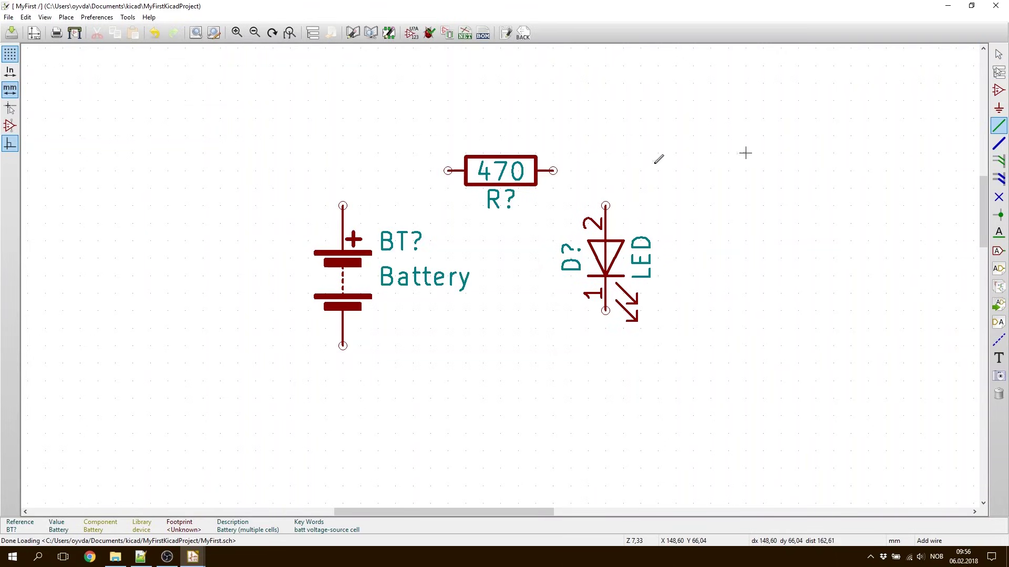
click(342, 205)
click(447, 170)
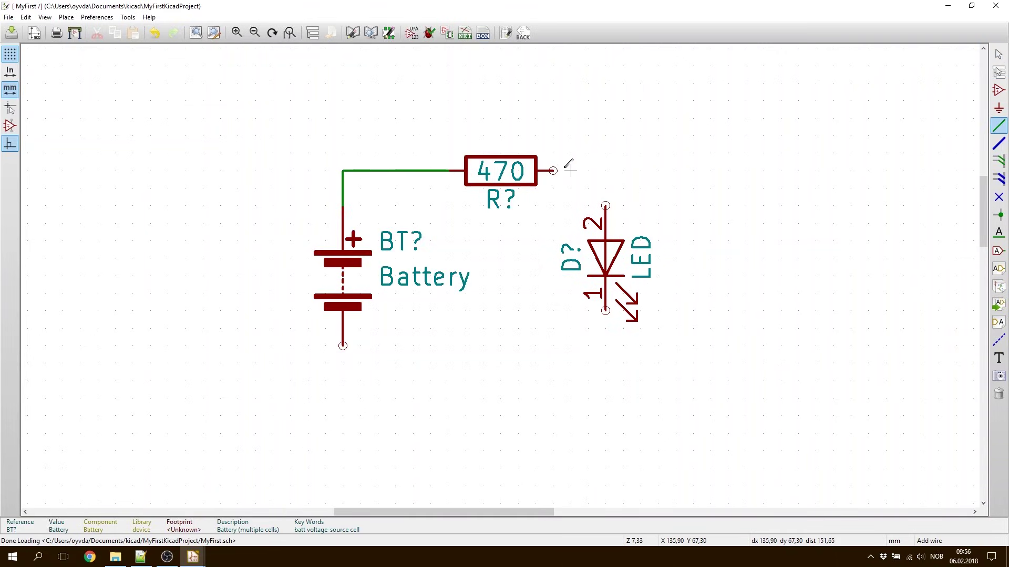
click(553, 170)
click(605, 206)
- Close the circuit with a wire running below the parts from the battery's negative pin to LED pin 1
click(342, 346)
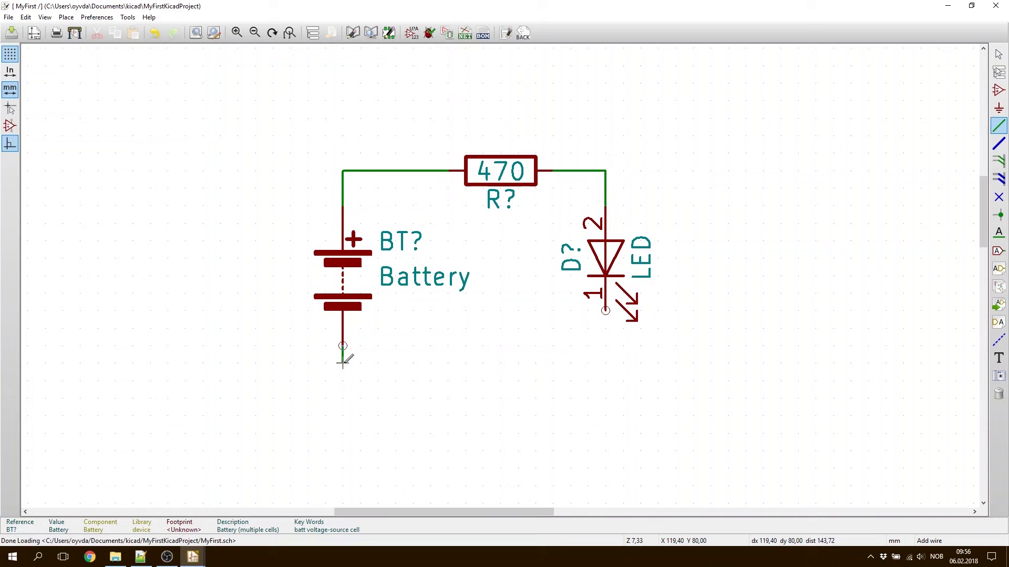
click(605, 363)
click(605, 310)
key(Escape)
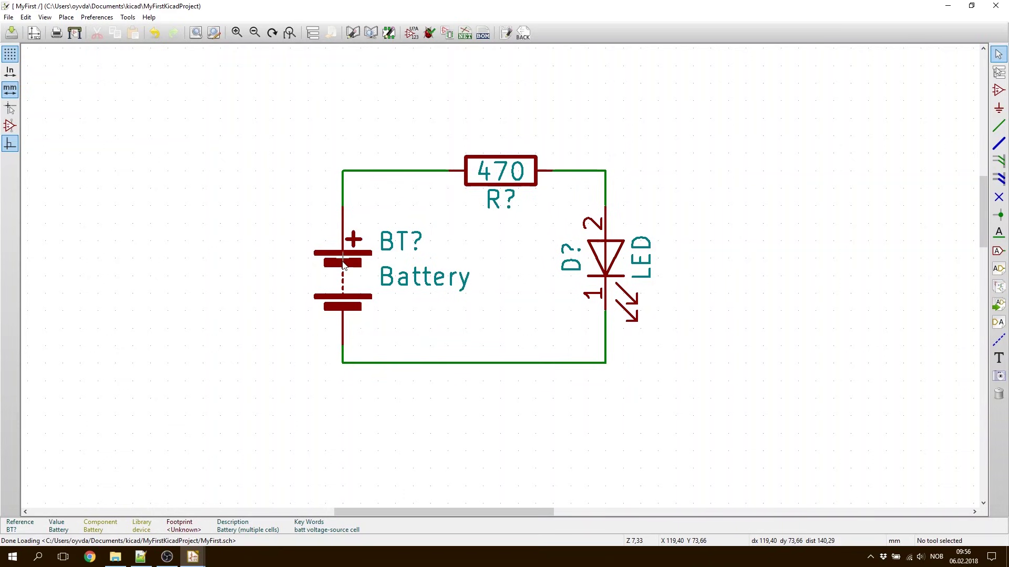
- Set the battery's value to 9V
key(v)
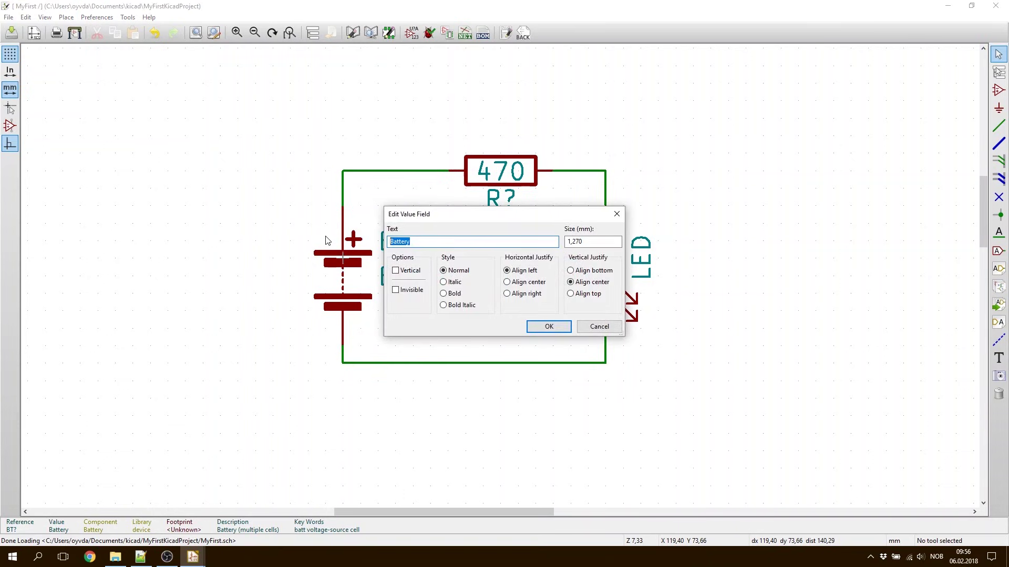
text(9V)
click(548, 326)
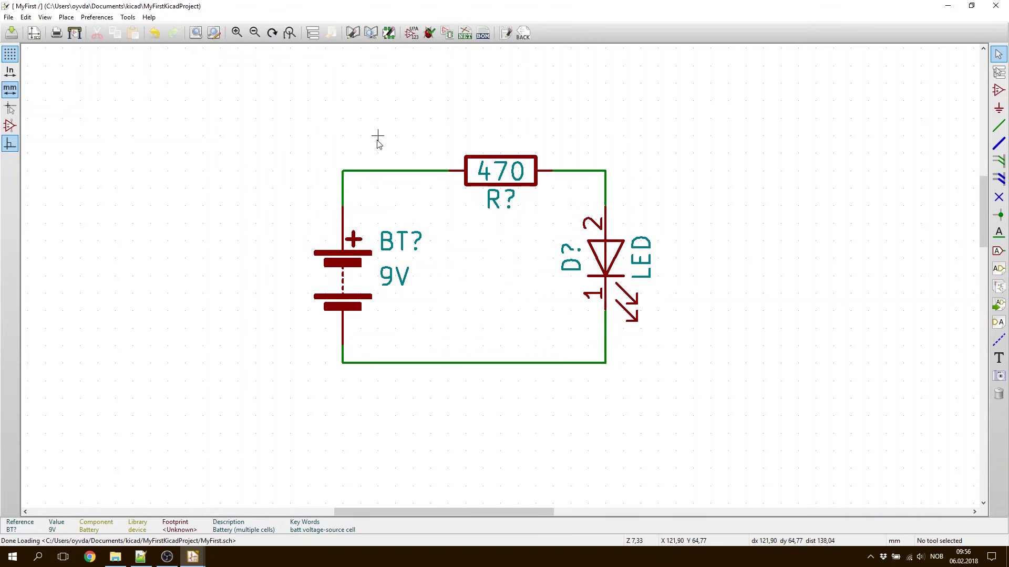
- Annotate only the unannotated components across the entire schematic, keeping existing annotation and sorting by X position
click(128, 17)
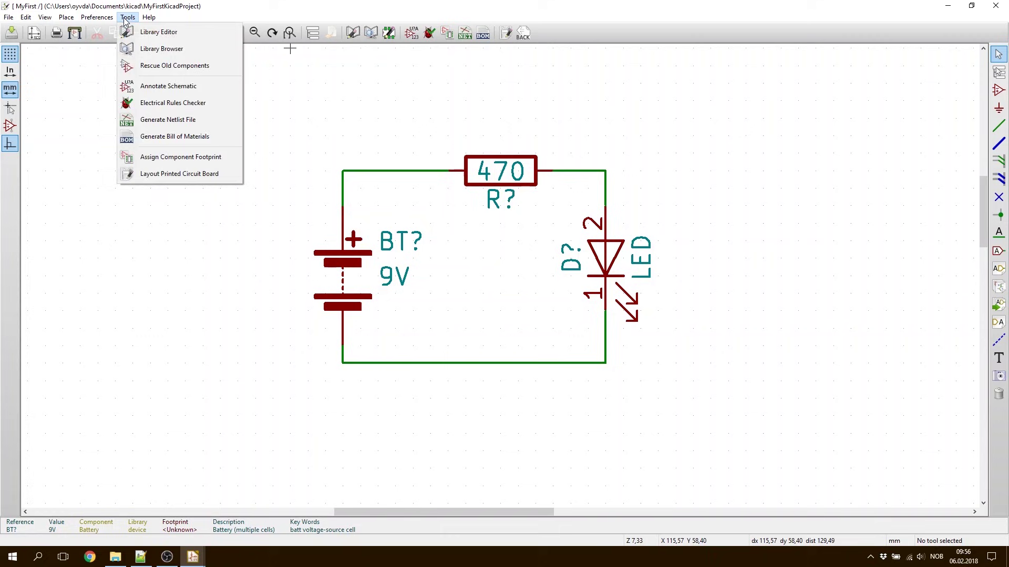
click(174, 87)
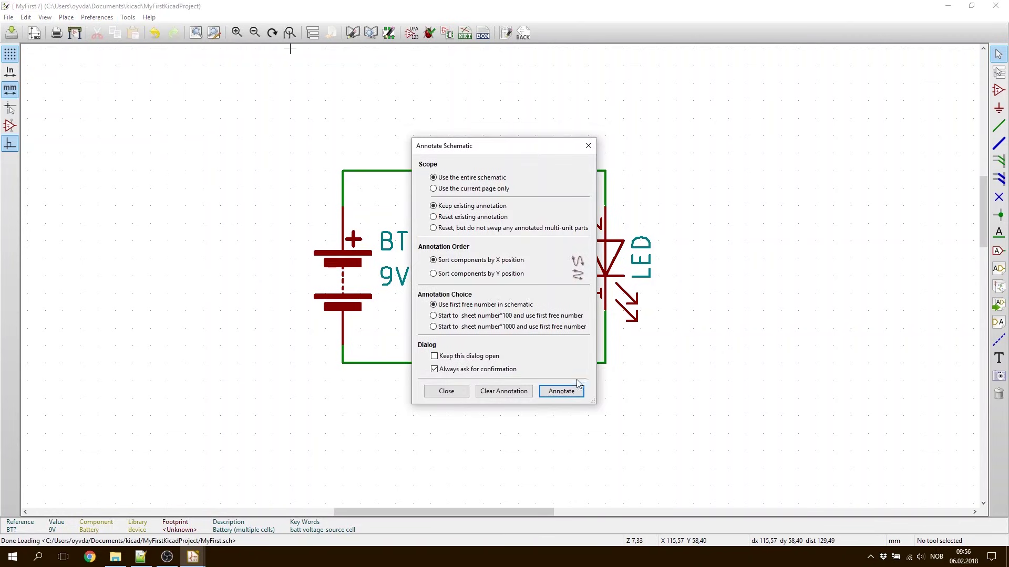
click(577, 395)
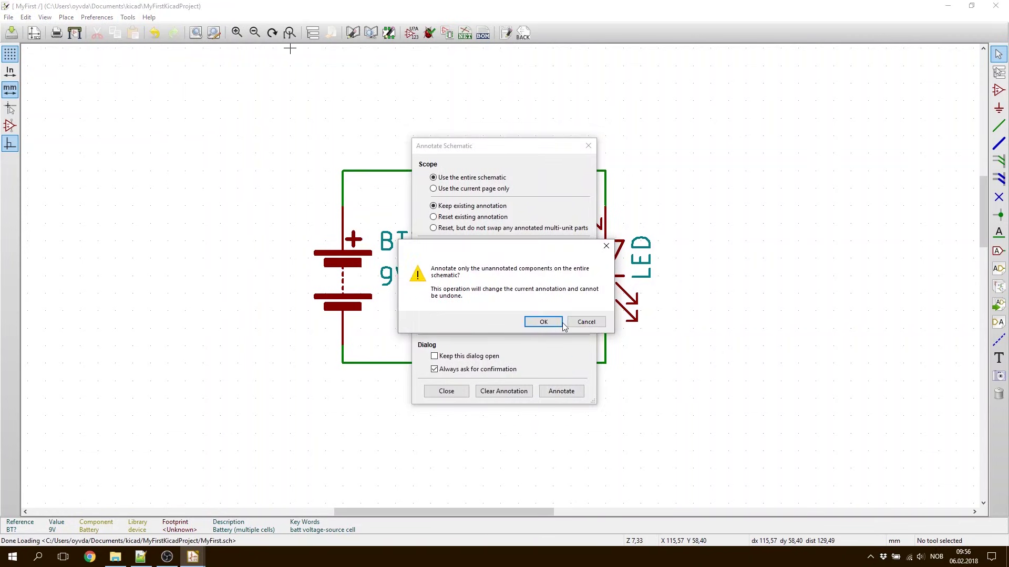
click(544, 322)
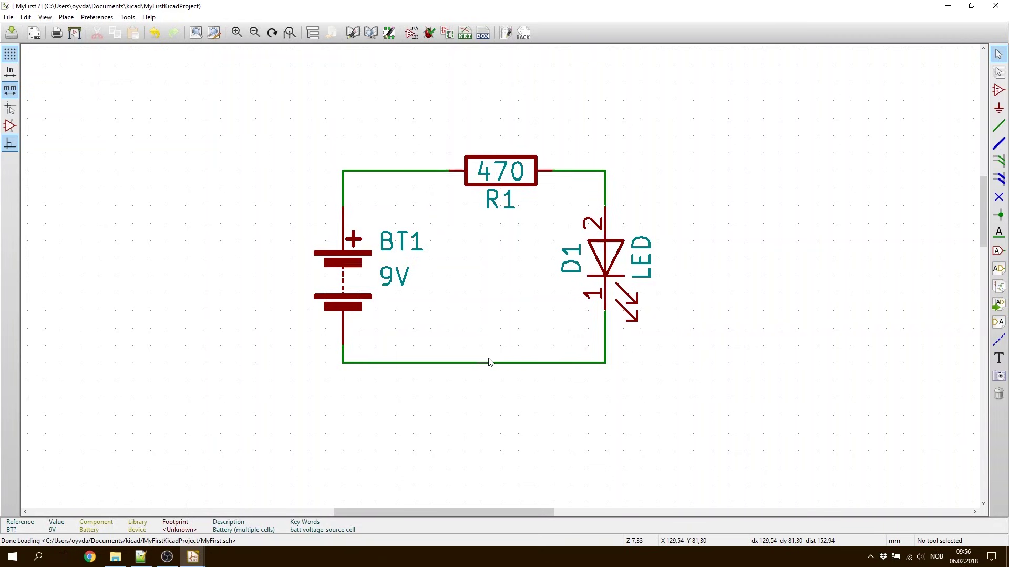
- Open component footprint assignment for the schematic and browse the Capacitors_SMD, Capacitors_THT and Buttons_Switches_THT libraries
click(127, 17)
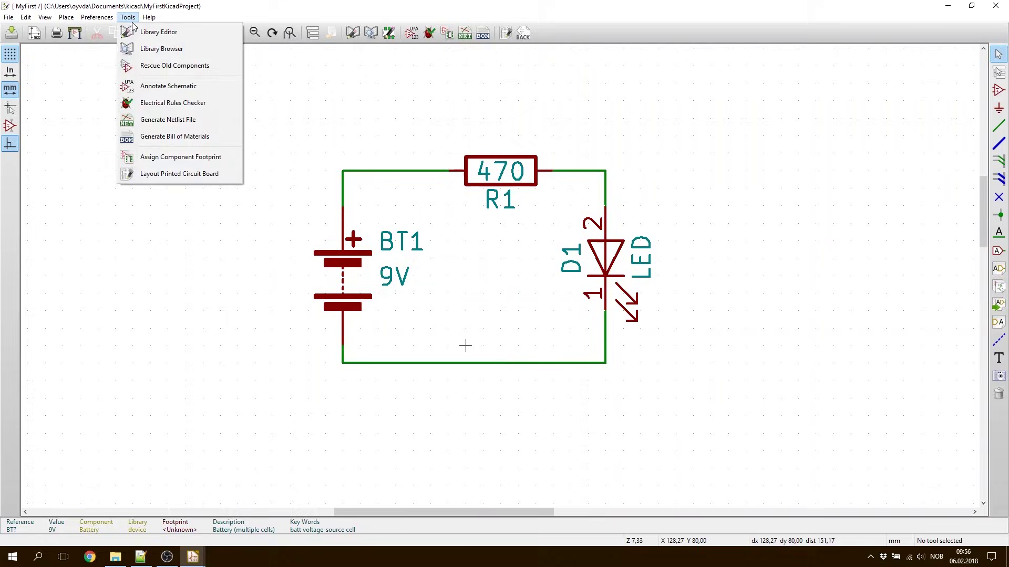
click(179, 156)
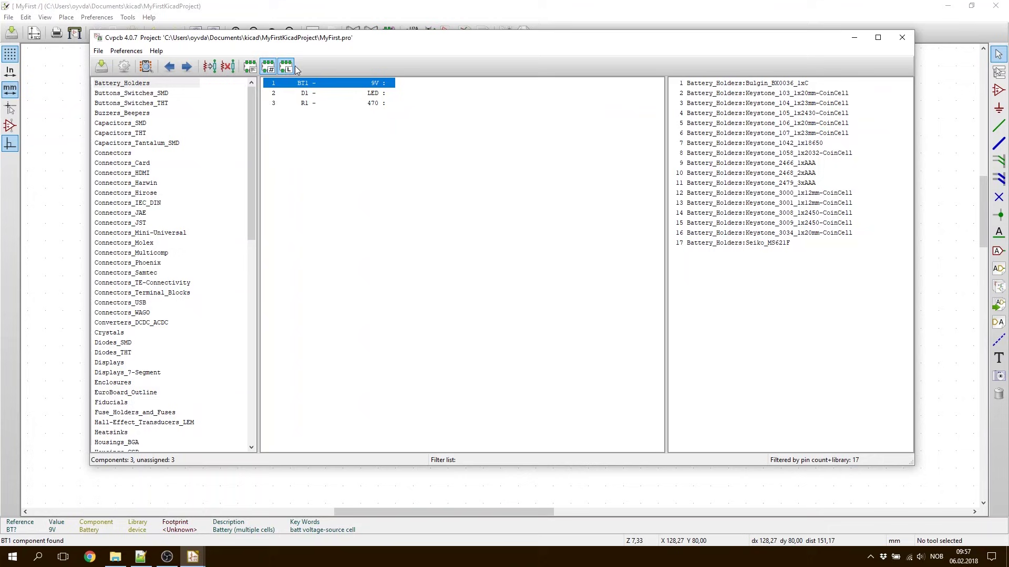
click(135, 124)
click(136, 135)
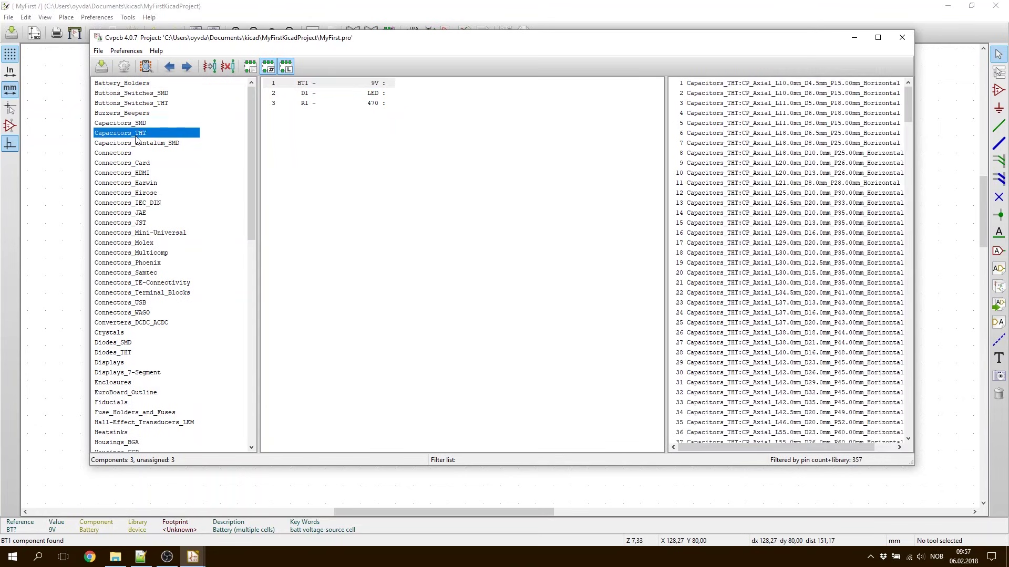
click(143, 122)
click(149, 103)
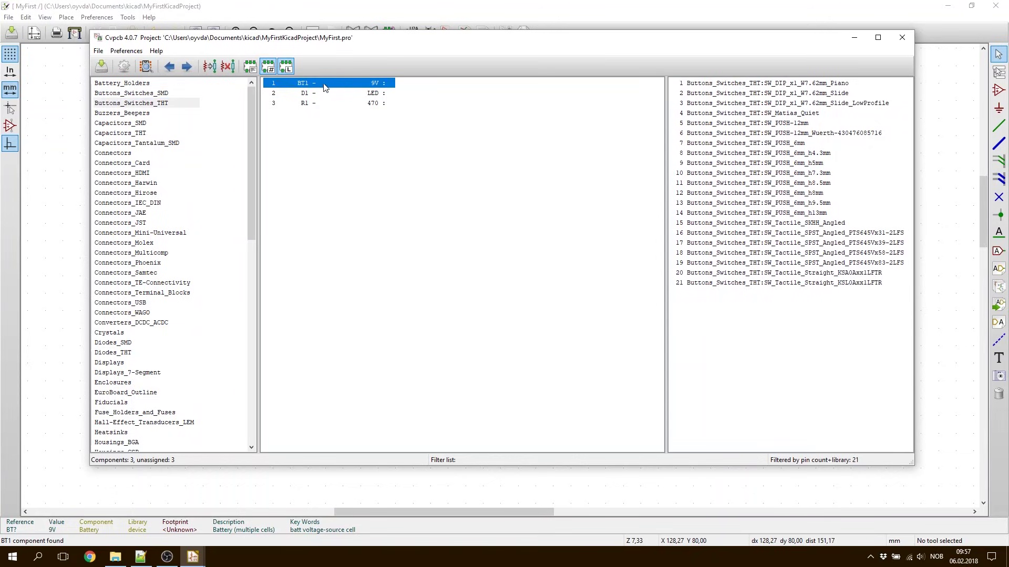
- Preview the Keystone_2466_1xAAA footprint from the Battery_Holders library as a candidate for the battery BT1
click(130, 88)
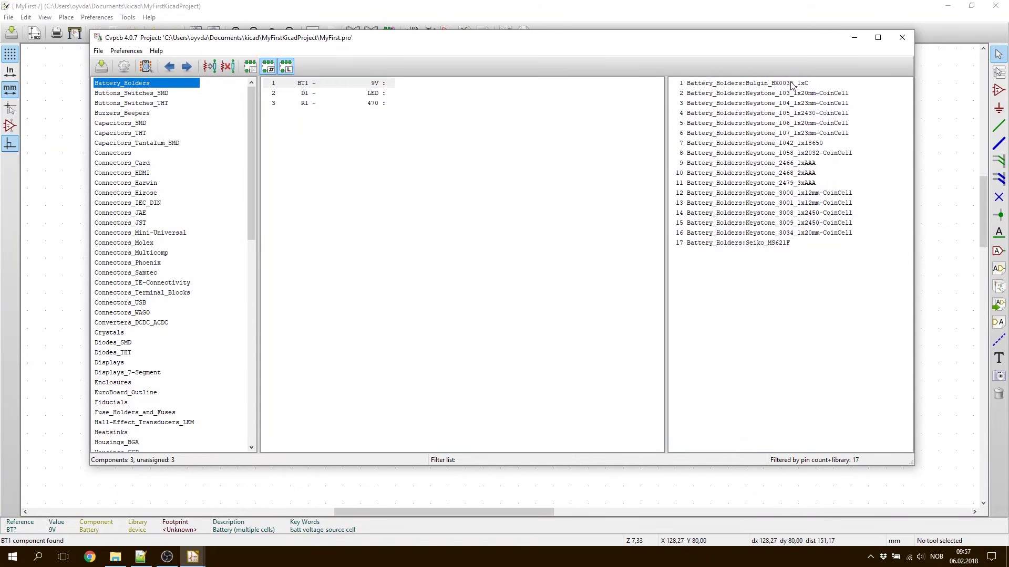
click(798, 168)
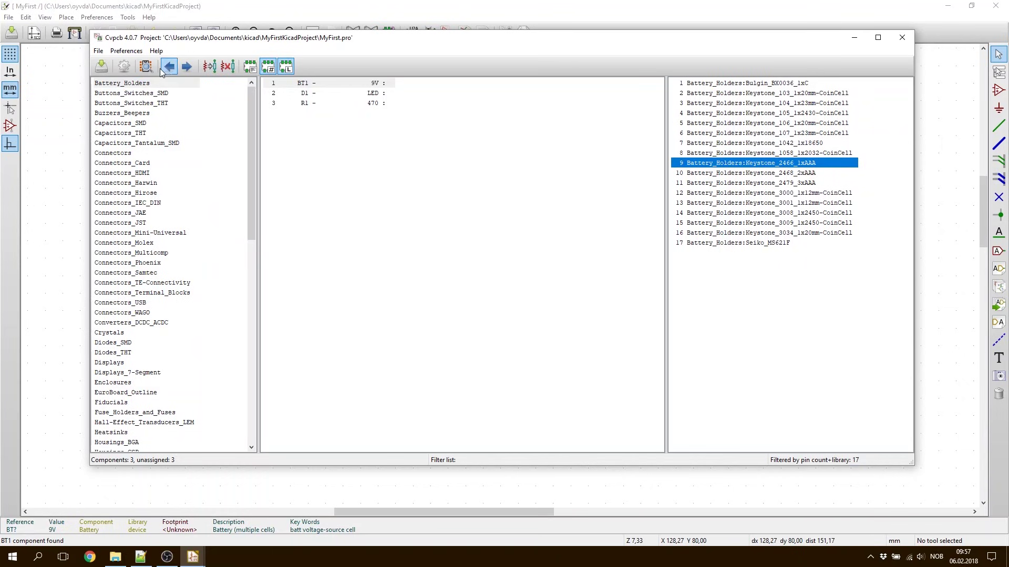
click(145, 66)
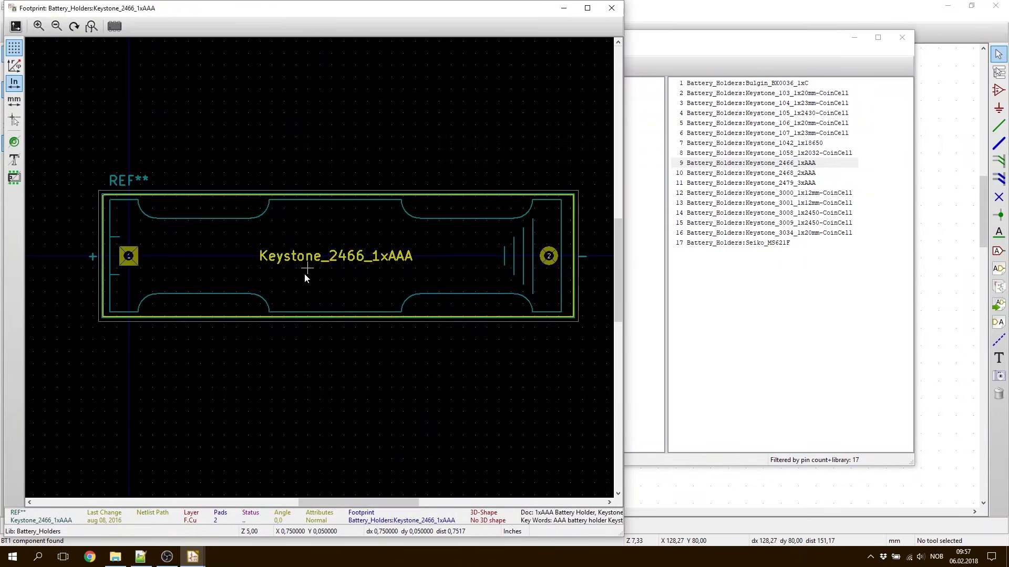
click(611, 8)
key(Down)
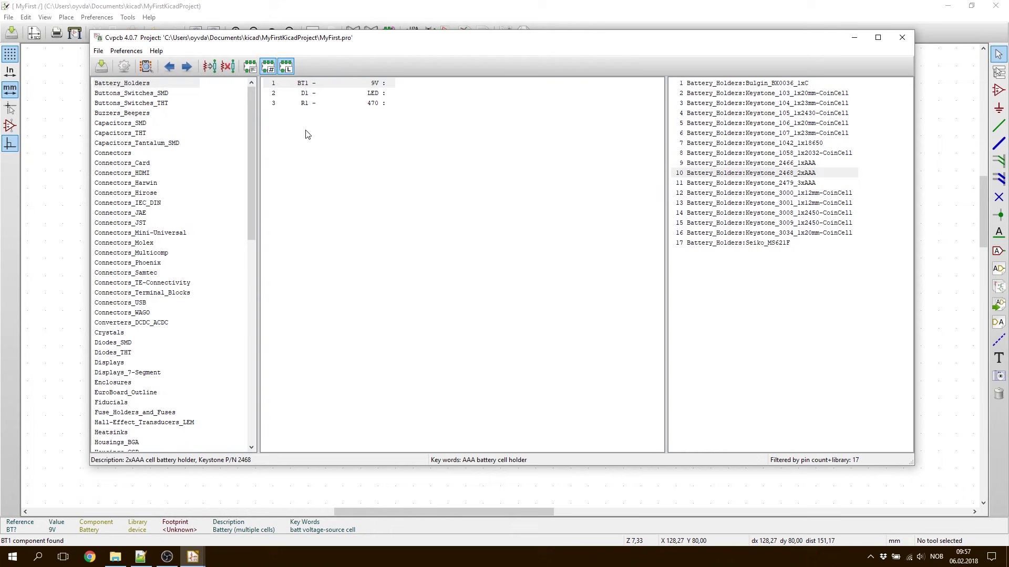
- Preview Pin_Header_Straight_2x01_Pitch2.54mm from the Pin_Headers library and assign it to the battery BT1
drag(249, 147, 210, 310)
click(126, 243)
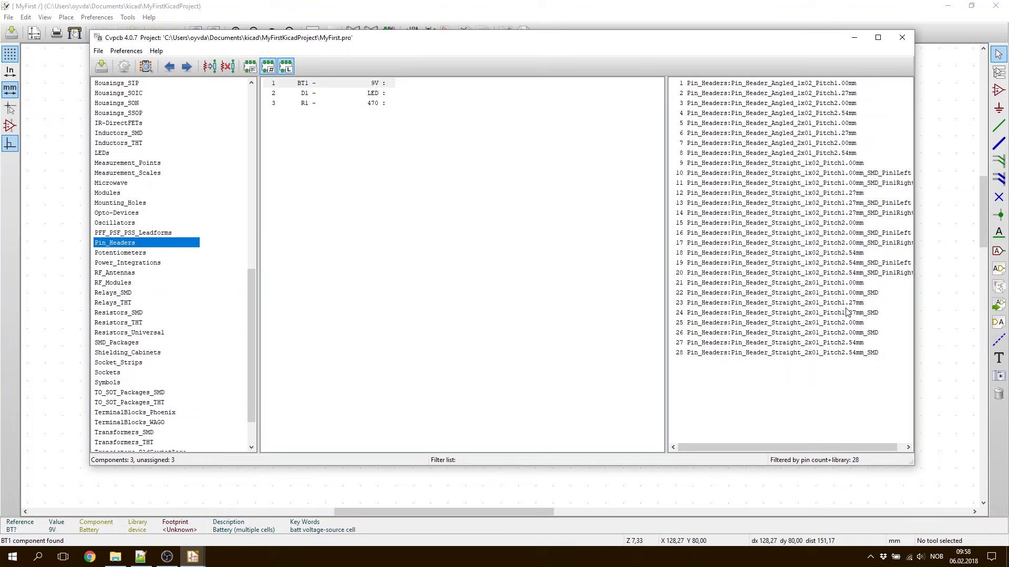
click(788, 344)
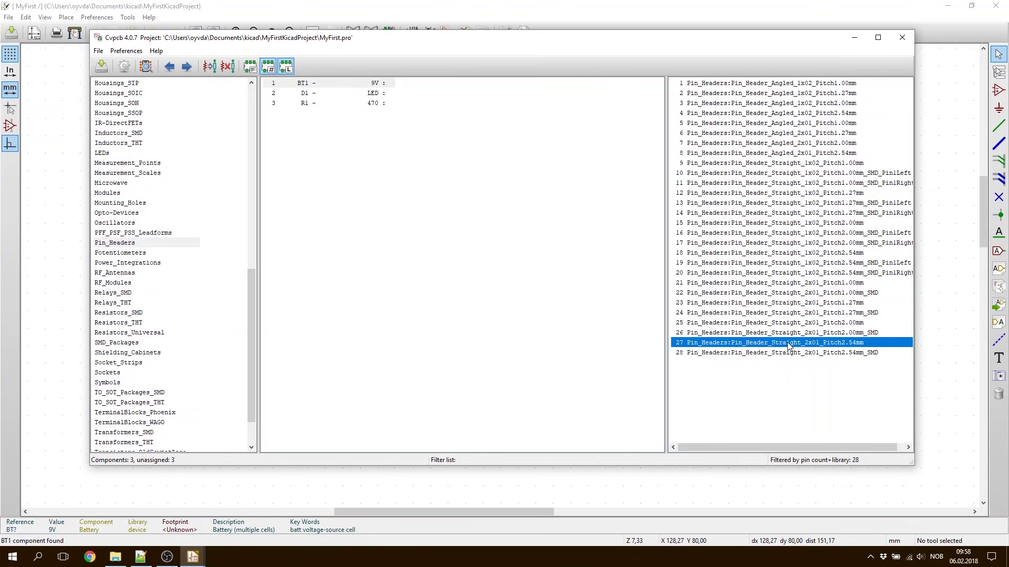
click(146, 66)
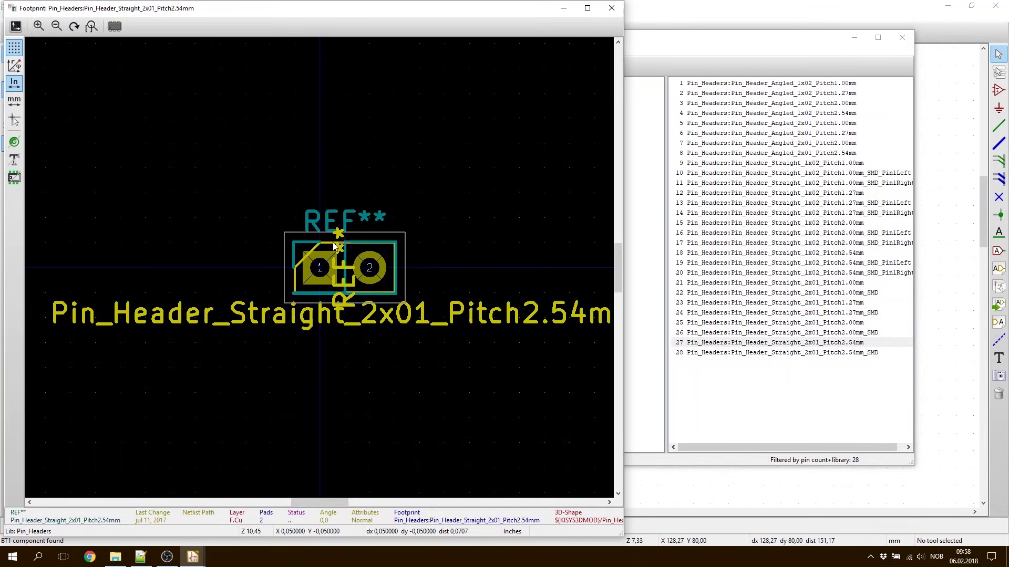
scroll(322, 271, up, 2)
scroll(322, 270, up, 1)
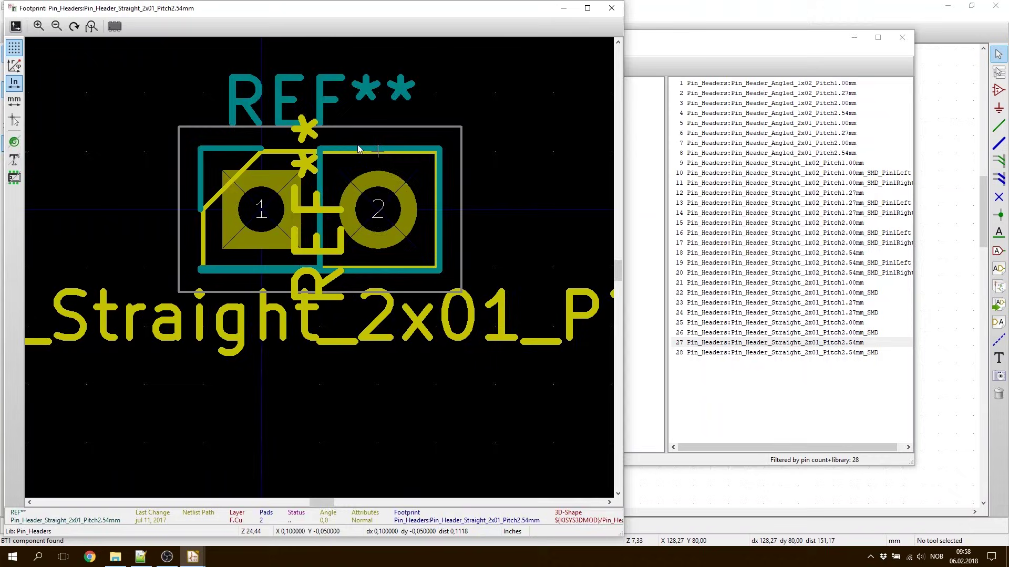
click(611, 8)
double_click(785, 344)
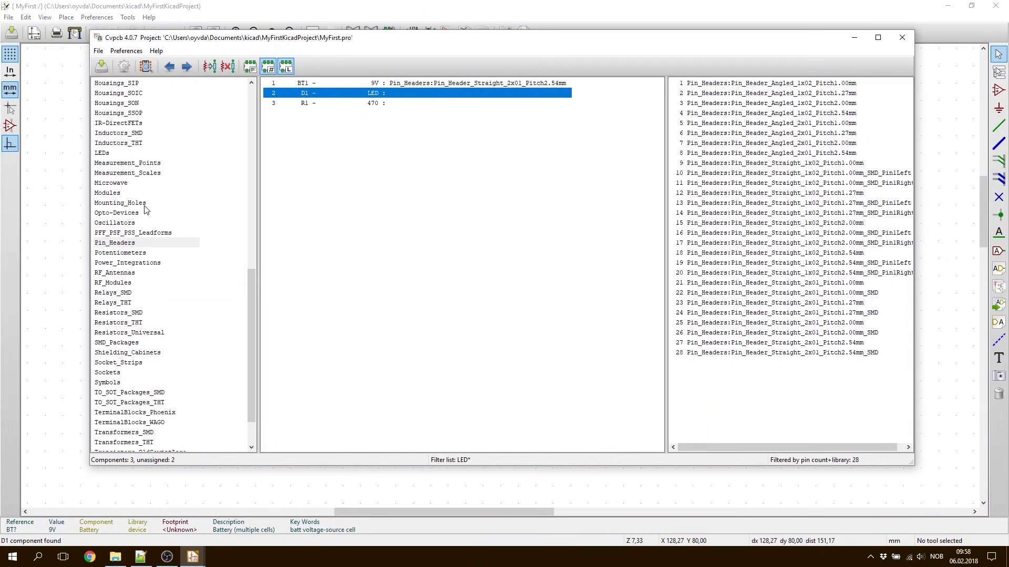
- Preview the LED_D5.0mm footprint from the LEDs library and assign it to D1
click(105, 154)
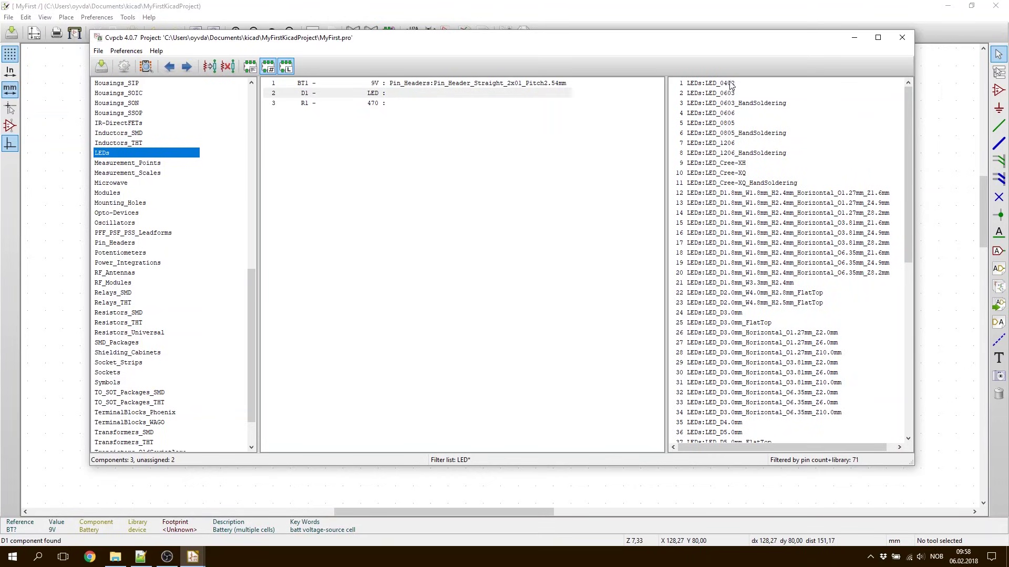
scroll(740, 316, down, 4)
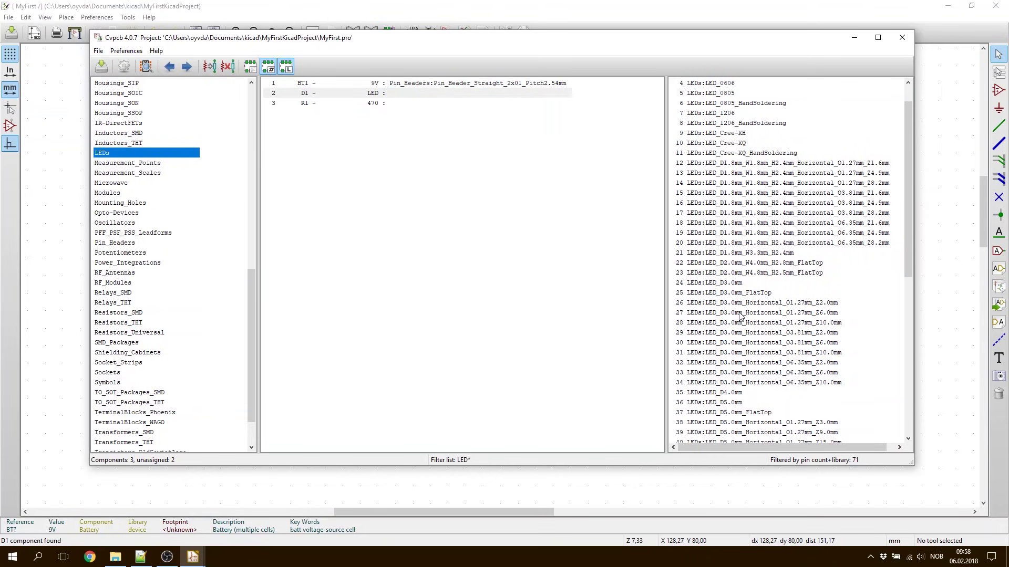
click(729, 314)
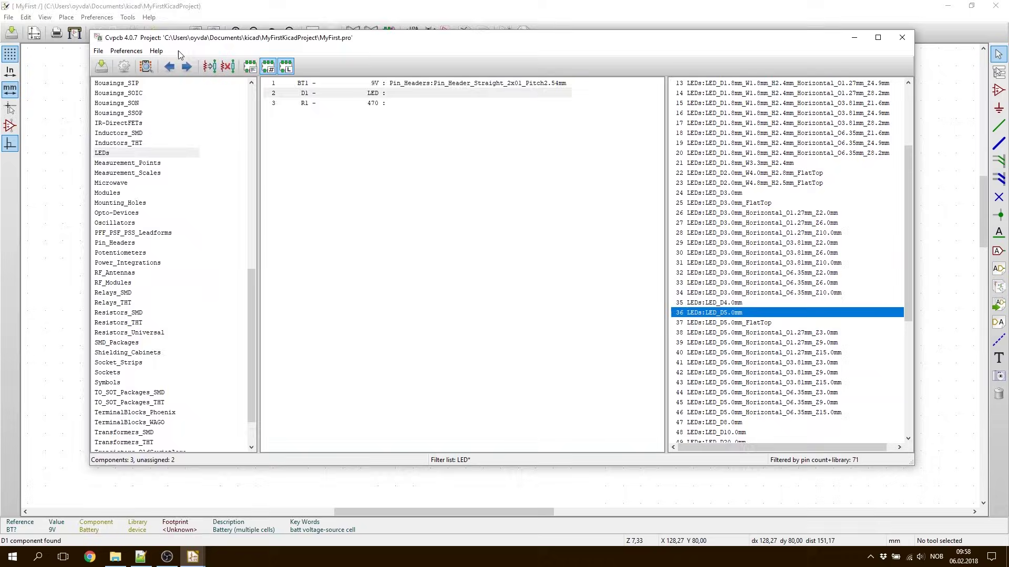
click(146, 66)
scroll(331, 207, down, 2)
click(614, 8)
double_click(738, 314)
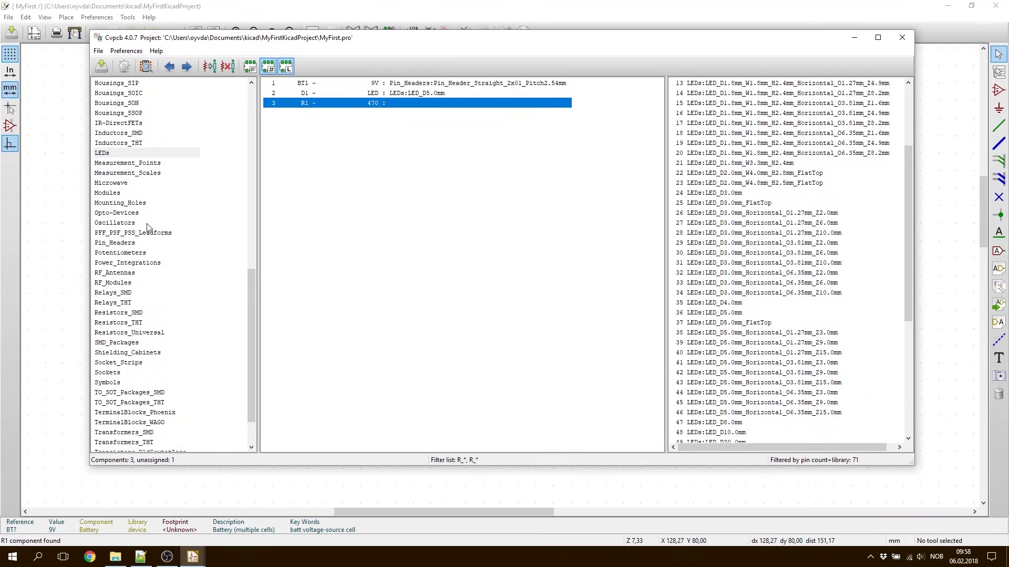
- Preview the first vertical axial DIN0204 footprint with 1.90mm pitch in the Resistors_THT library for R1
click(119, 324)
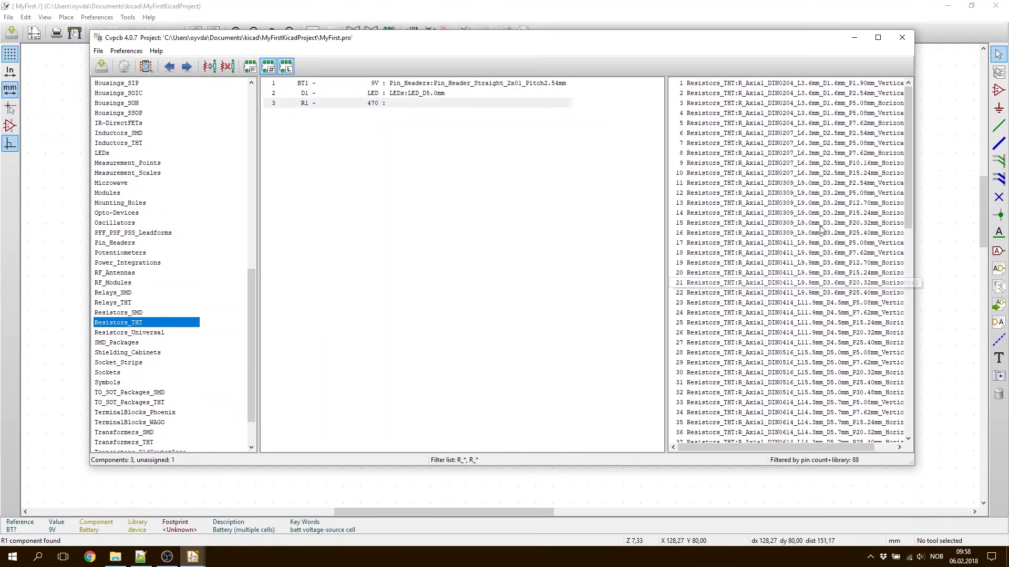
click(838, 84)
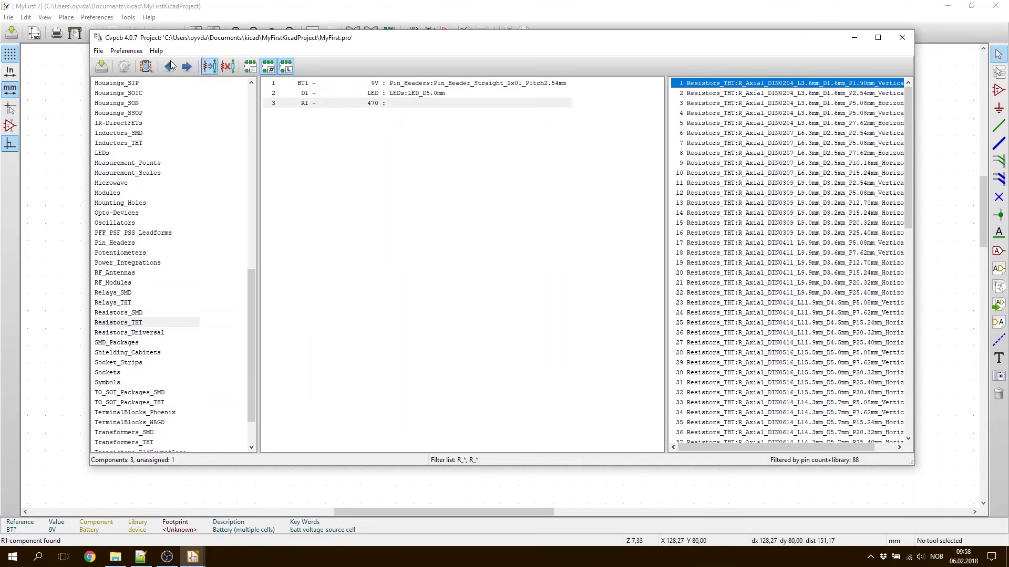
click(147, 66)
click(612, 8)
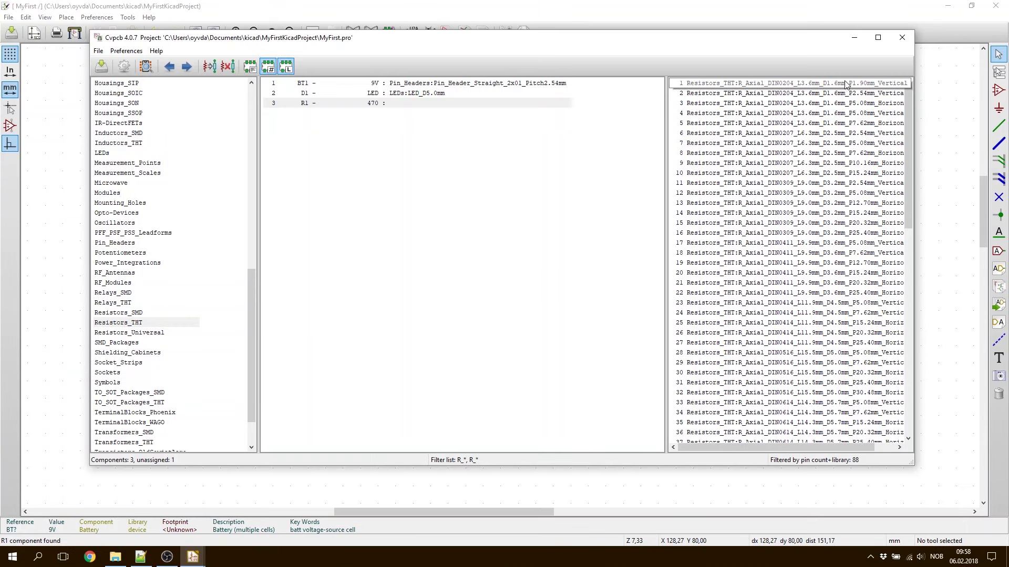
- Preview R_Axial_DIN0207_L6.3mm_D2.5mm_P15.24mm_Horizontal from Resistors_THT and assign it to R1
click(862, 173)
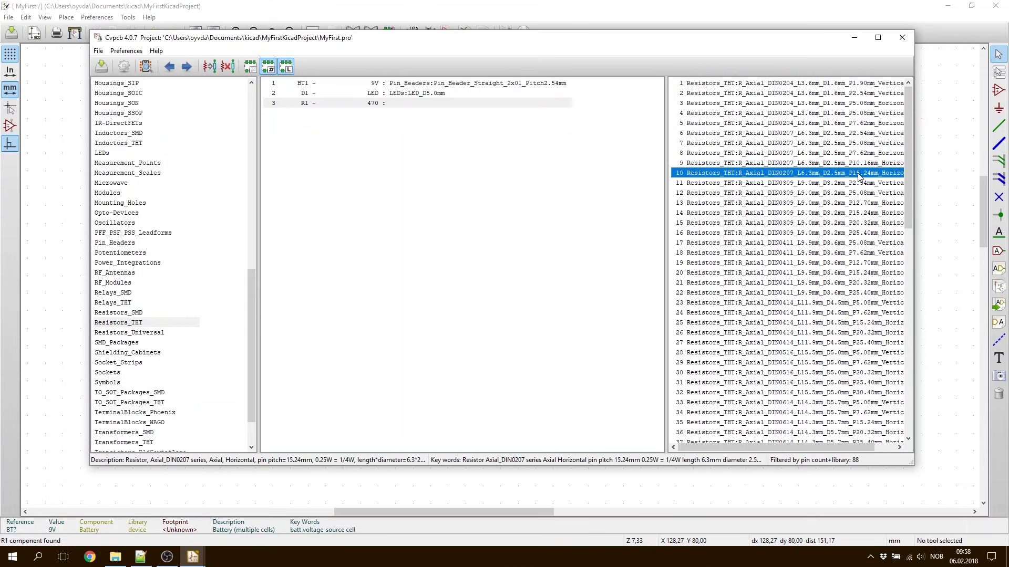
click(147, 66)
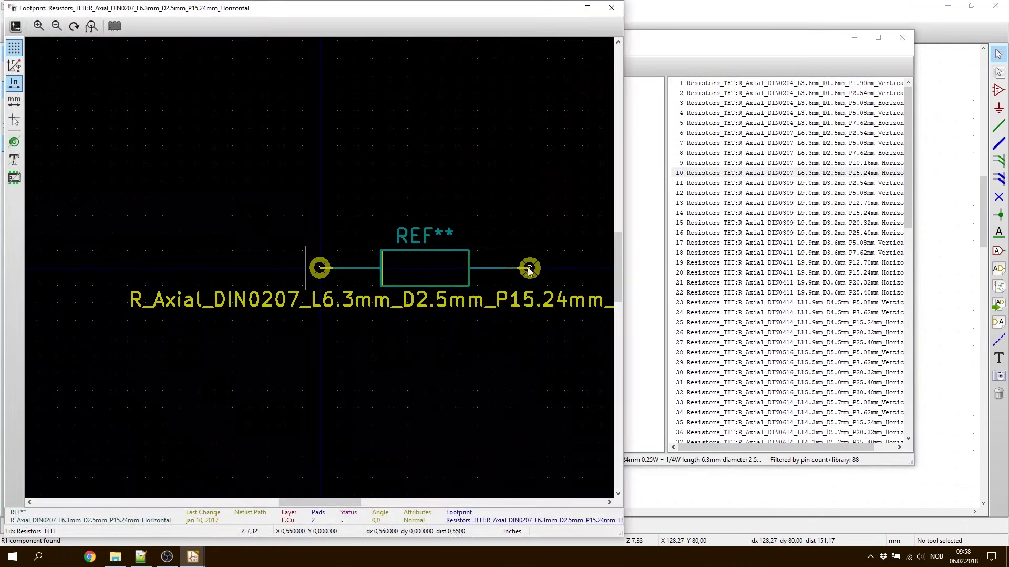
click(611, 8)
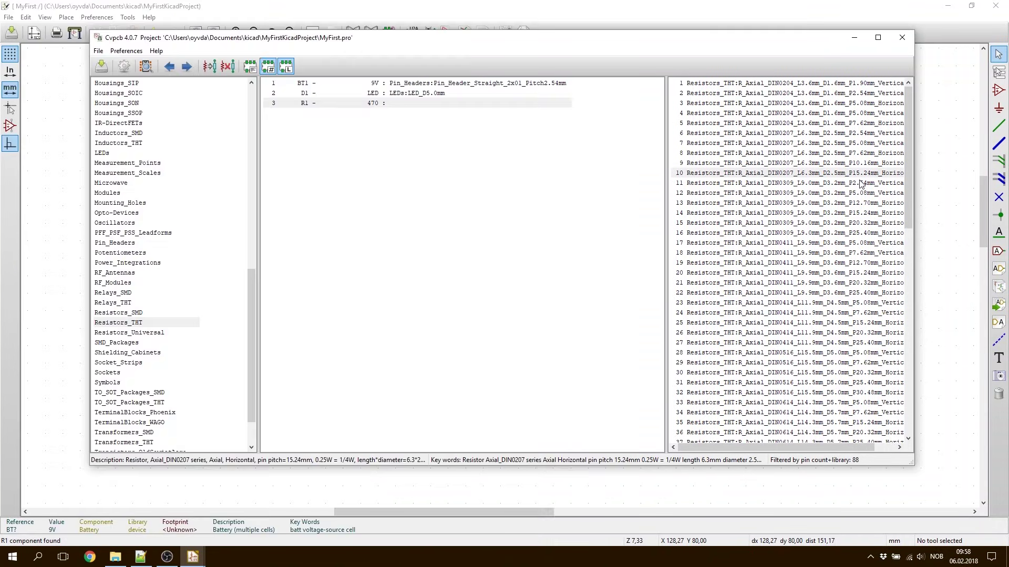
double_click(861, 176)
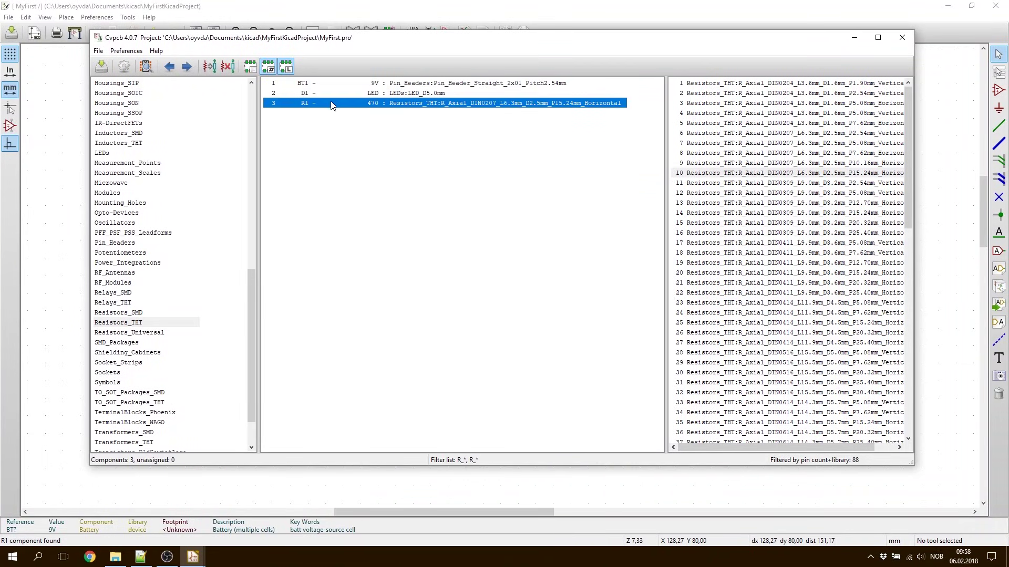
- Save the footprint assignments to the schematic and close the footprint assignment window
click(98, 50)
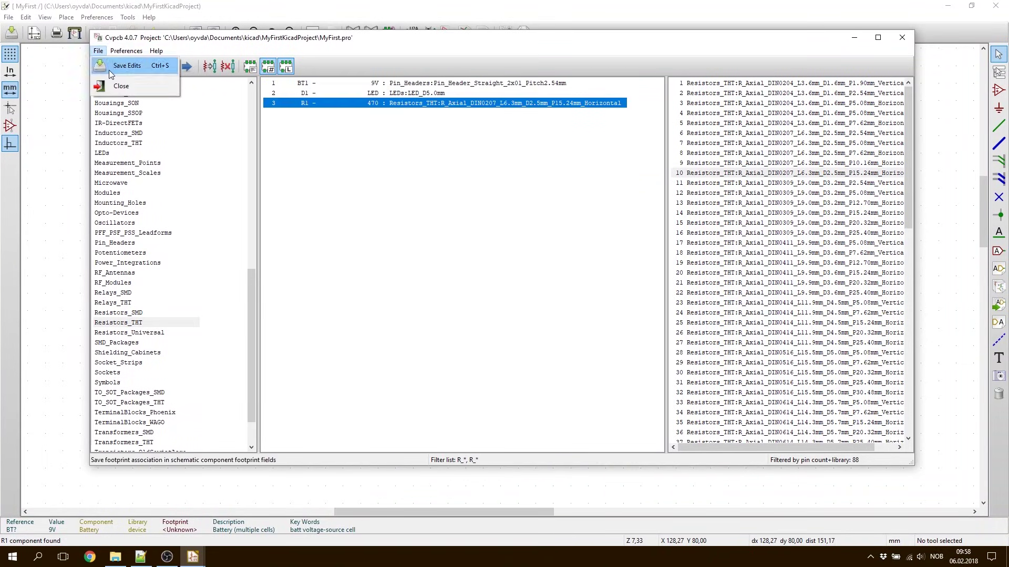
click(111, 68)
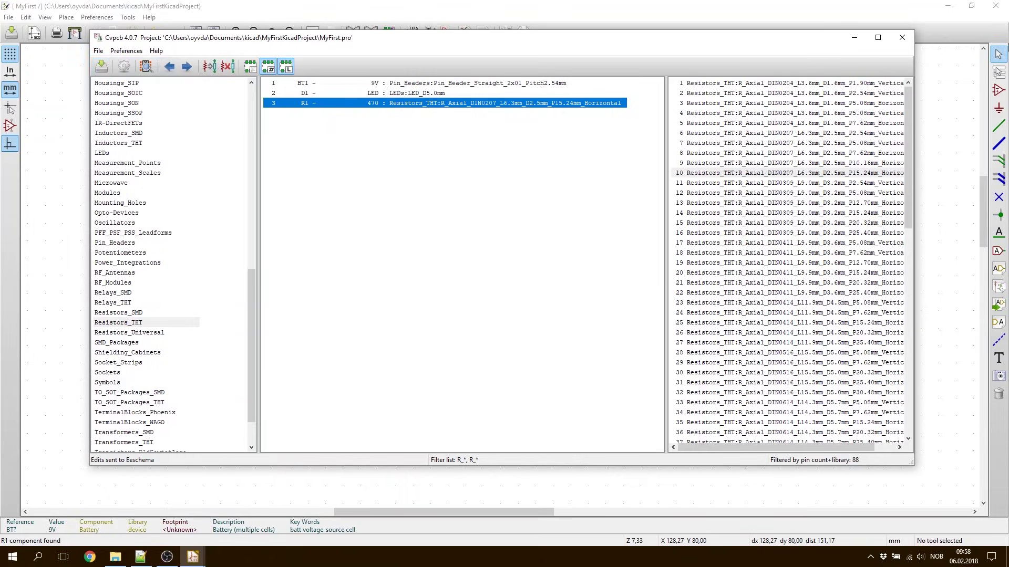
click(901, 39)
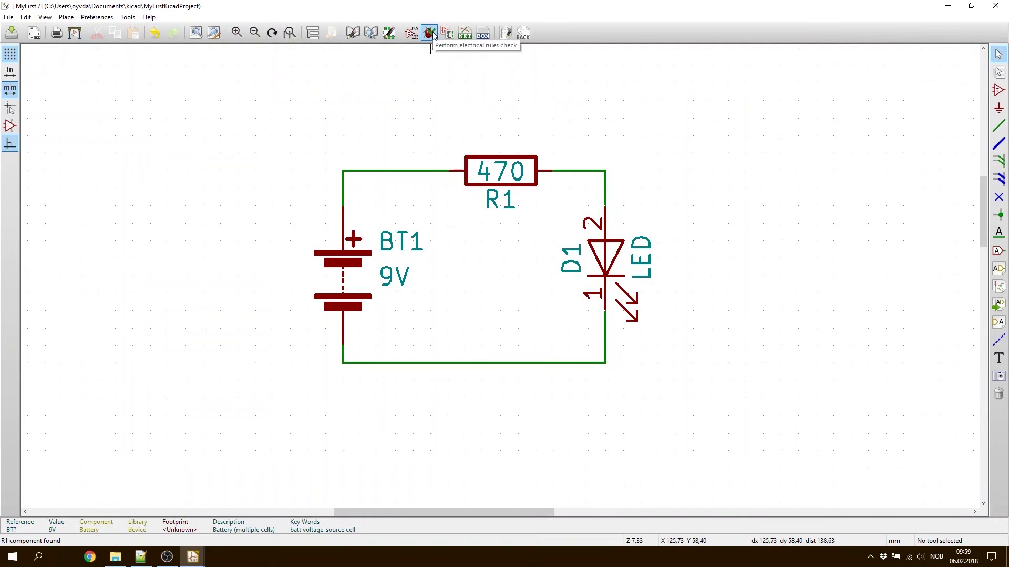
- Run the electrical rules check on the schematic and close the checker
click(430, 33)
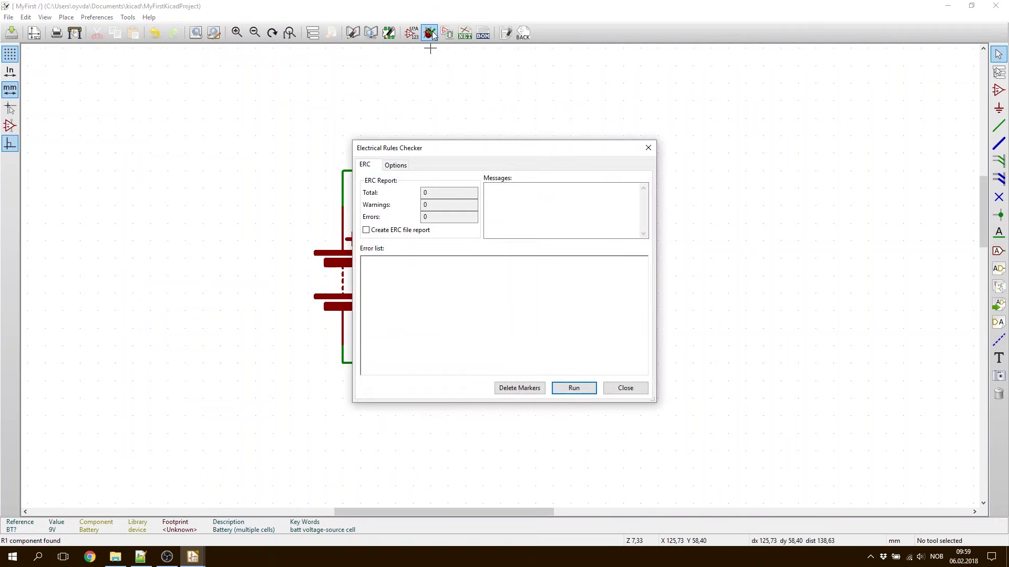
click(586, 389)
click(625, 389)
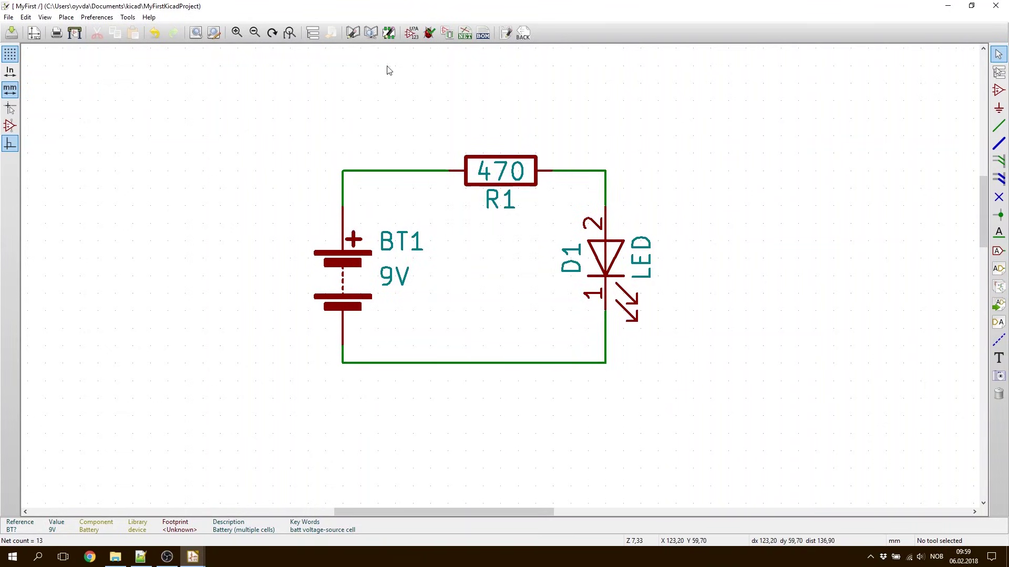
- Generate the schematic netlist in Pcbnew format and save it as MyFirst.net in the project folder
click(465, 34)
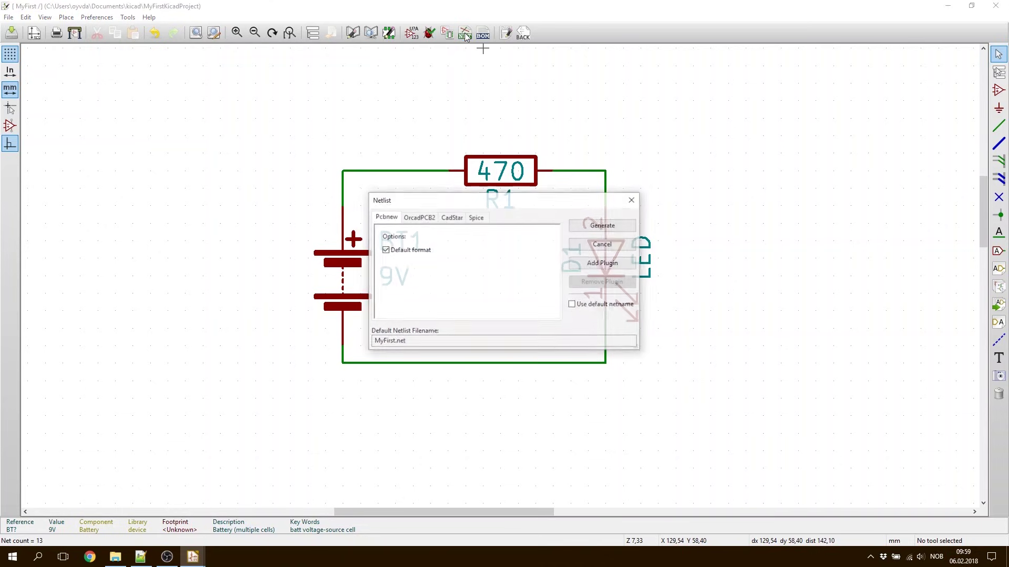
click(616, 230)
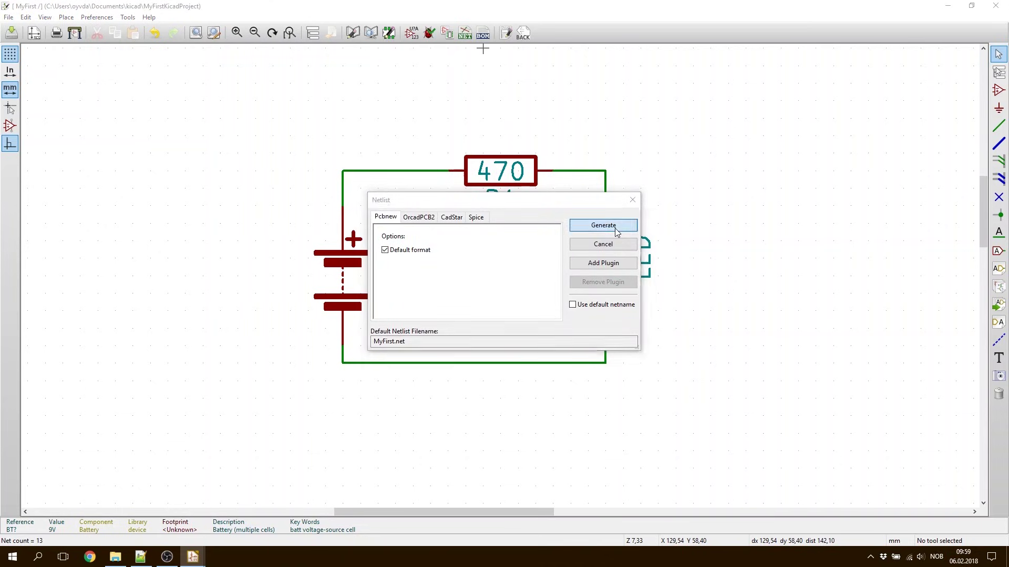
click(615, 443)
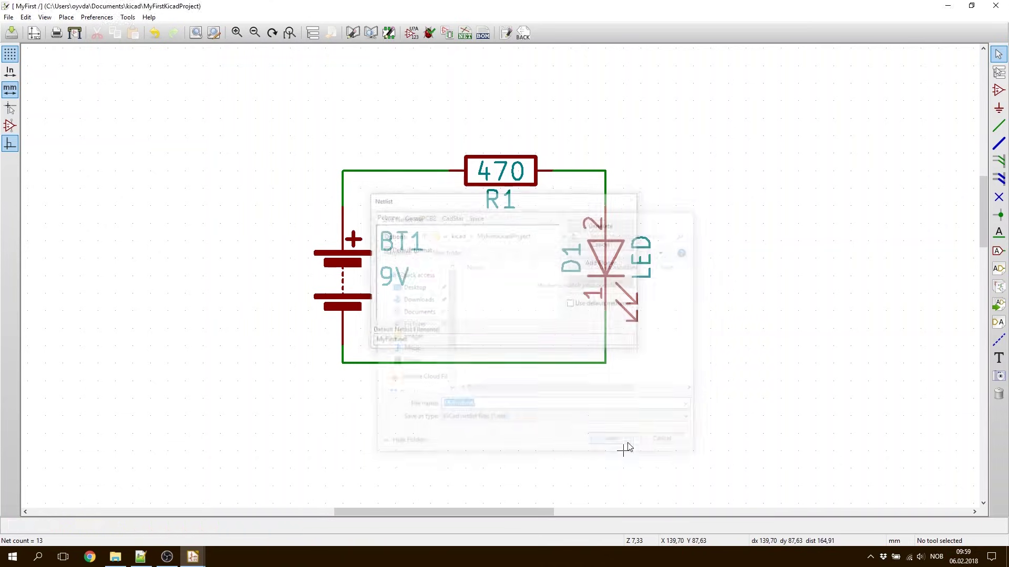
- Open the printed circuit board layout belonging to the schematic
click(127, 17)
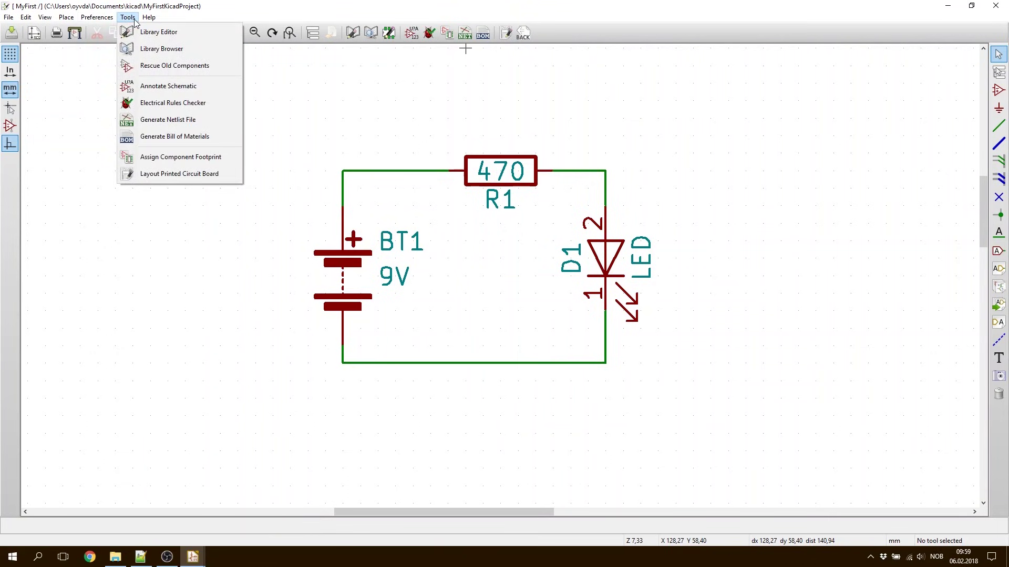
click(226, 176)
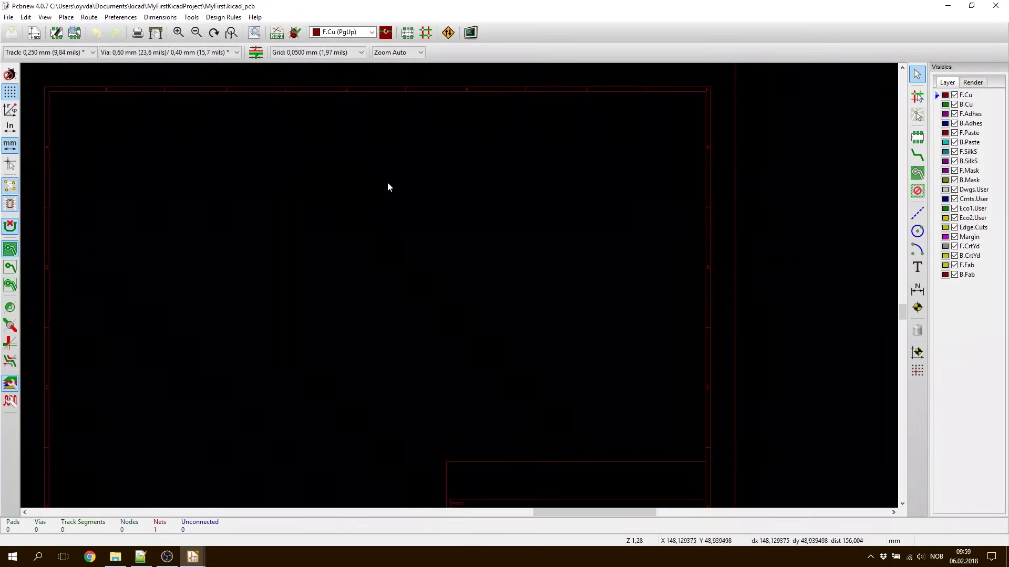
scroll(589, 211, down, 4)
scroll(463, 294, up, 3)
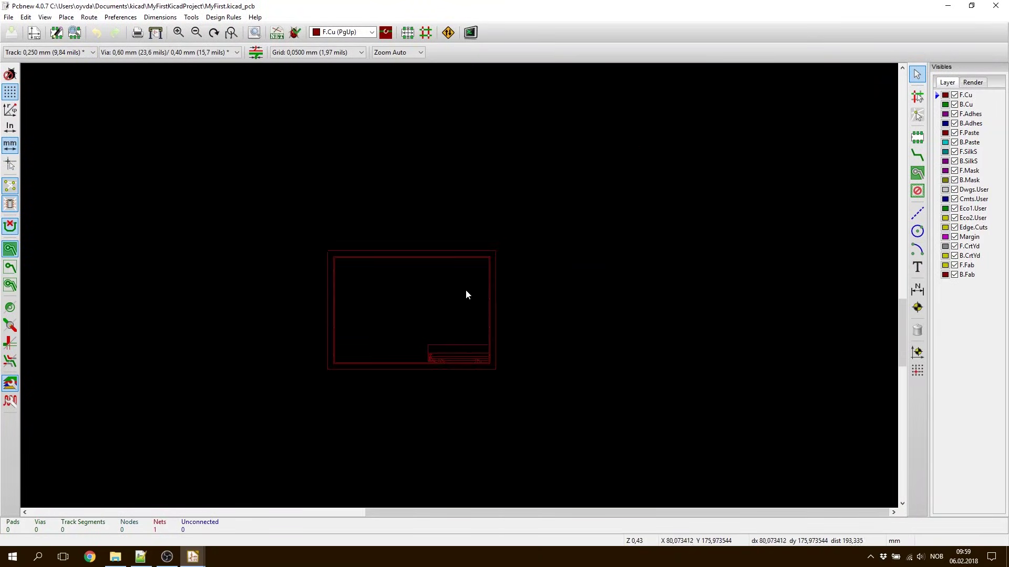
scroll(505, 249, down, 2)
scroll(493, 259, up, 2)
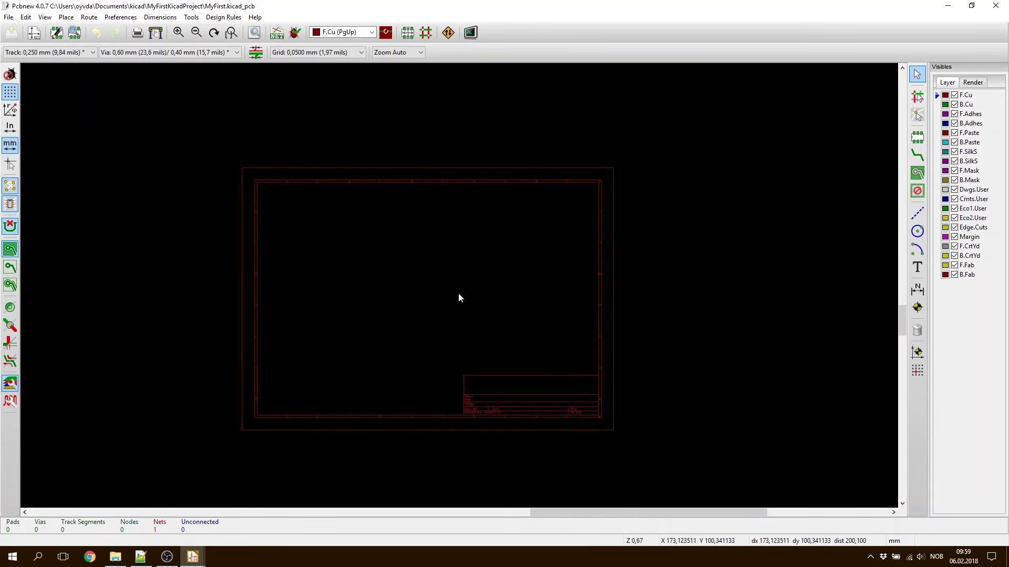
- Read the current netlist MyFirst.net into the board and close the netlist dialog
click(277, 34)
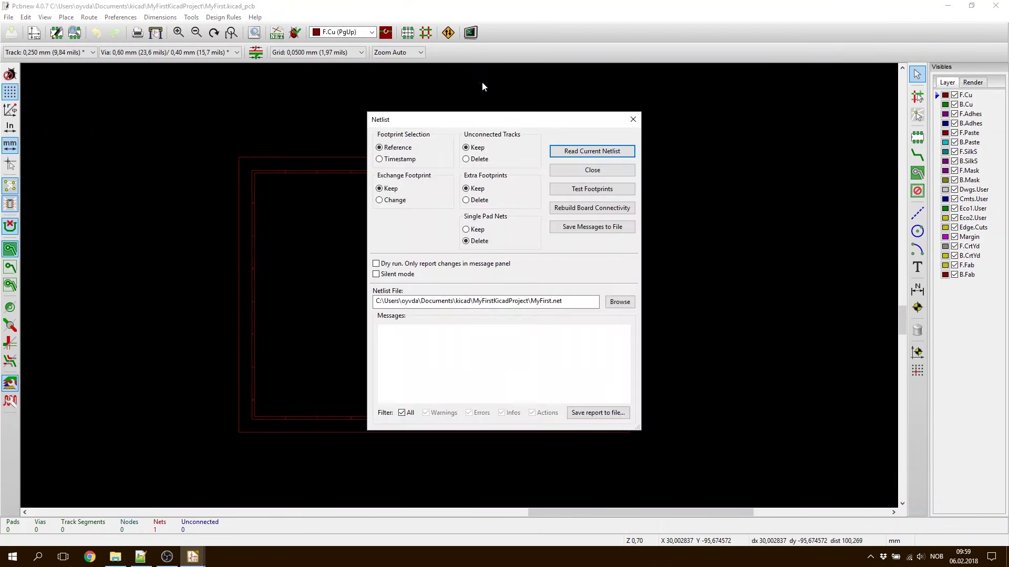
click(621, 152)
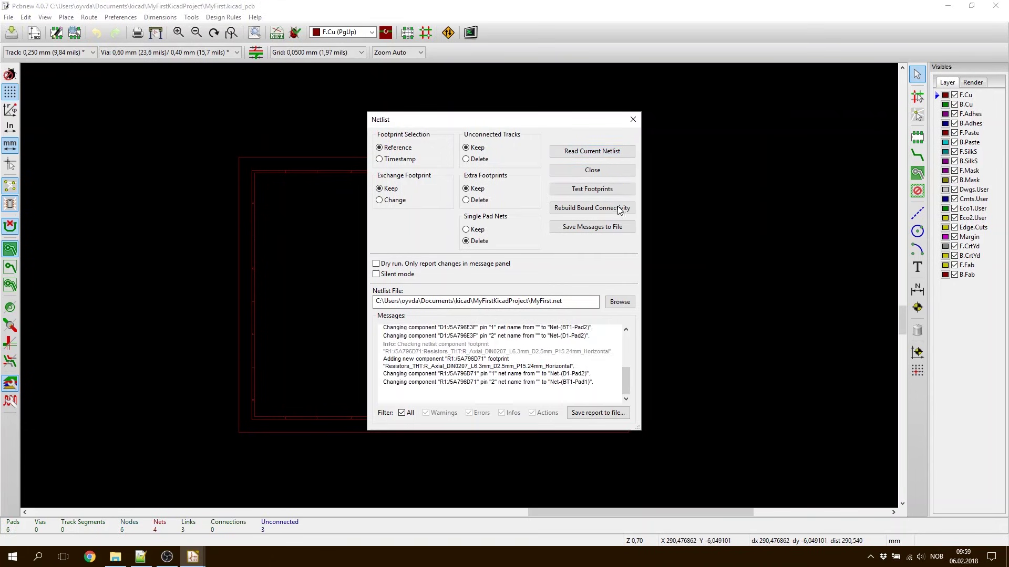
click(583, 171)
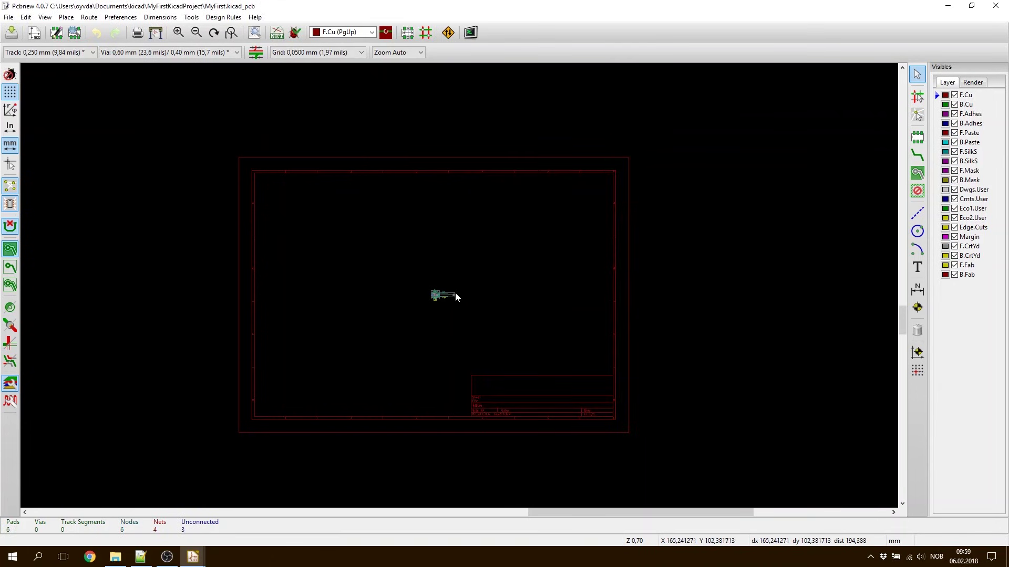
- Move the R1 footprint out of the stack to a free spot above BT1 and D1
scroll(455, 292, up, 7)
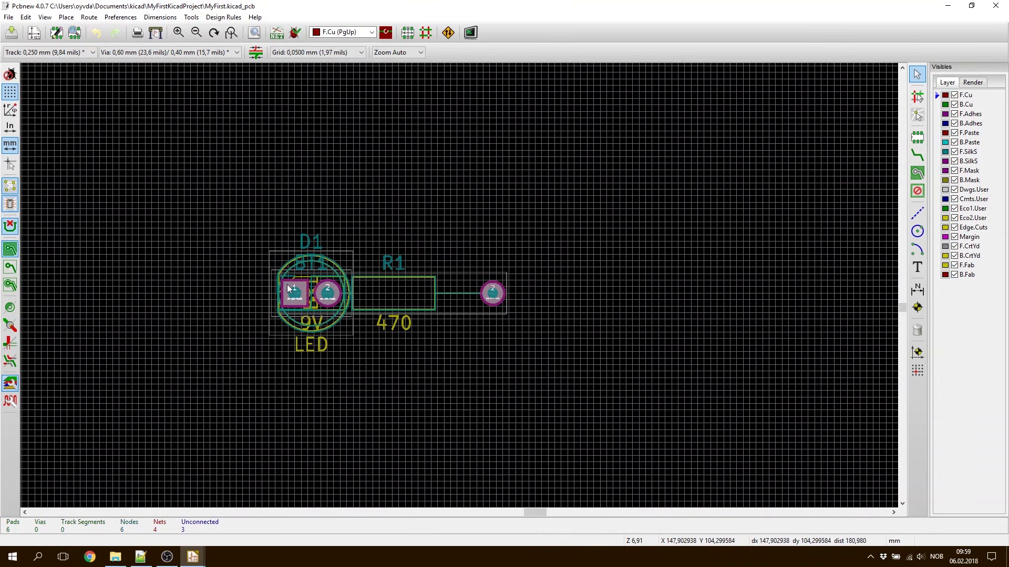
key(m)
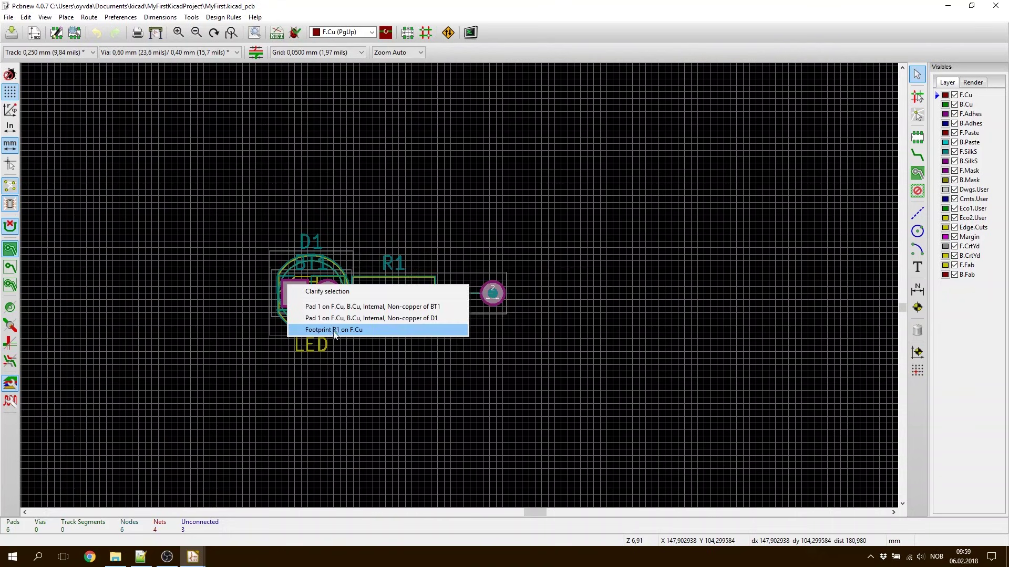
click(304, 331)
click(362, 160)
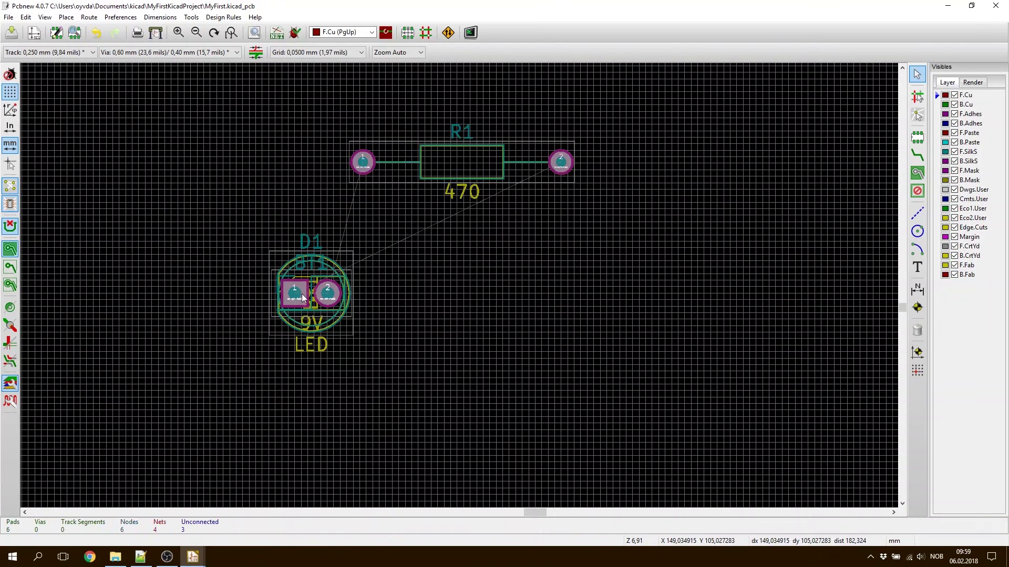
- Move the D1 footprint to the right of BT1 and place it rotated by 90 degrees
key(m)
key(Escape)
key(m)
click(411, 333)
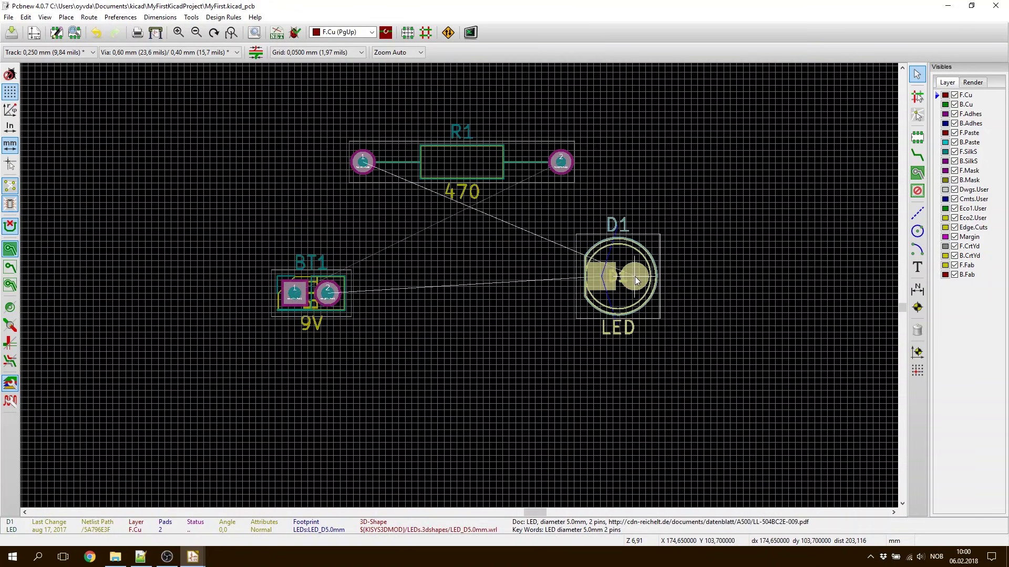
key(r)
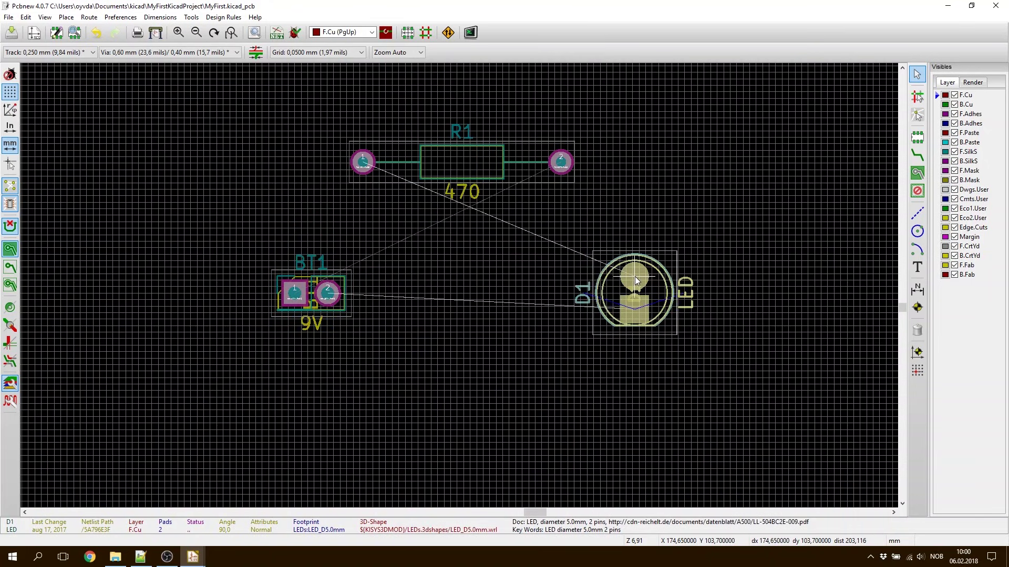
click(586, 277)
- Rotate R1 by 180 degrees and place it closer to the other parts, with its pad 1 straight above D1's pad 2
key(m)
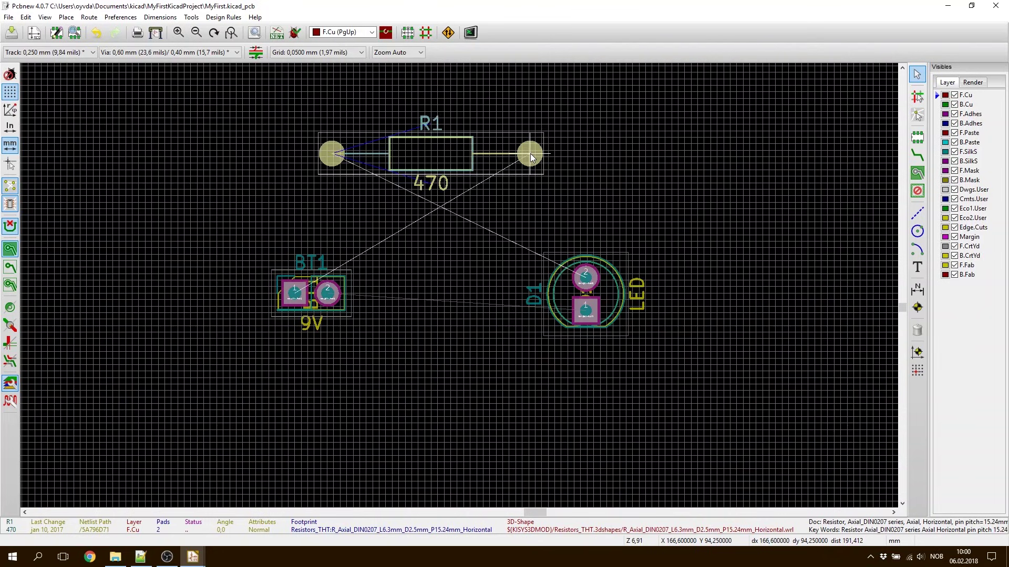
key(r)
key(r)
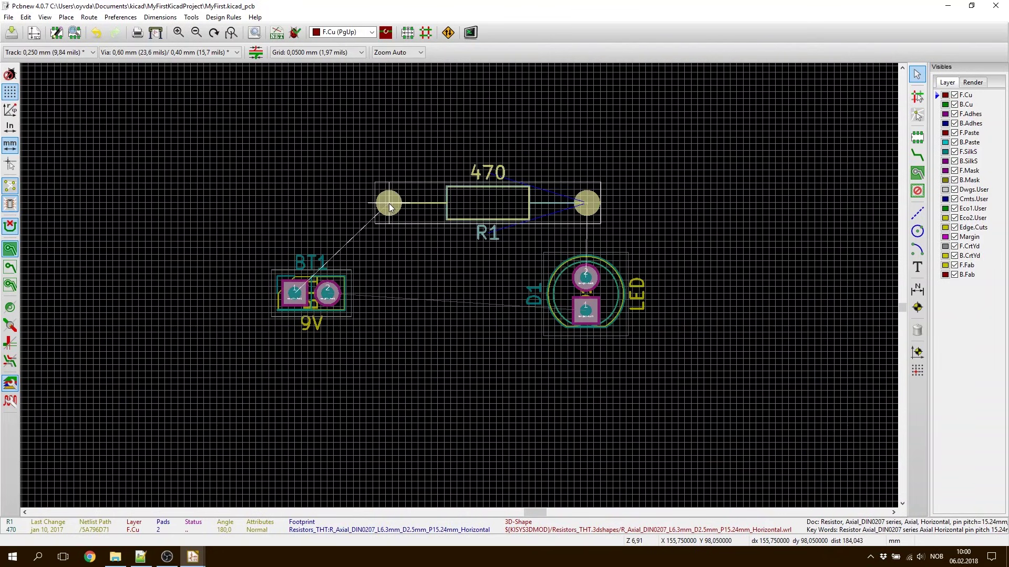
click(389, 203)
- Rotate BT1 to 270 degrees and place it directly below R1's pad 2, level with D1
key(m)
key(r)
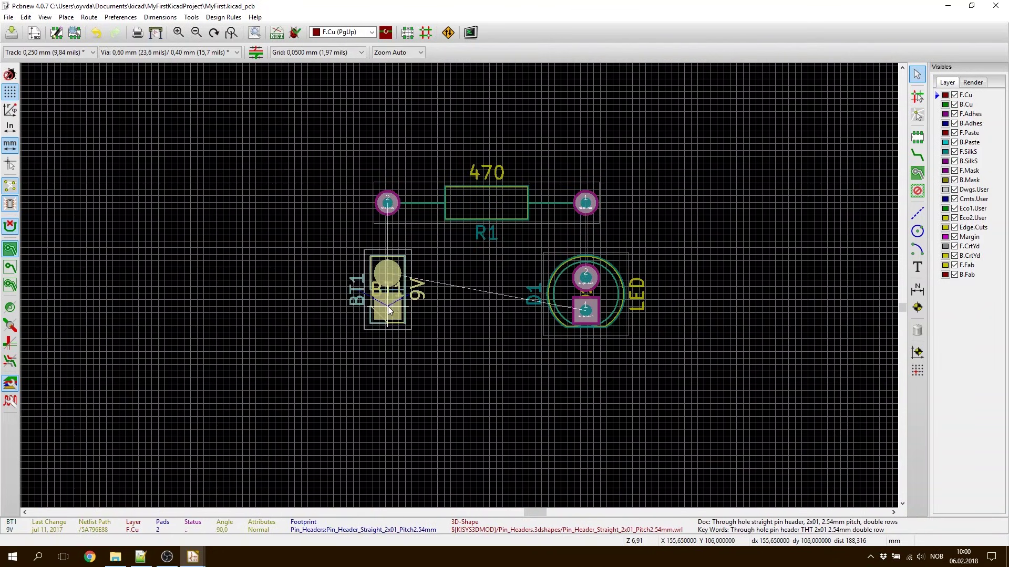
key(r)
key(r)
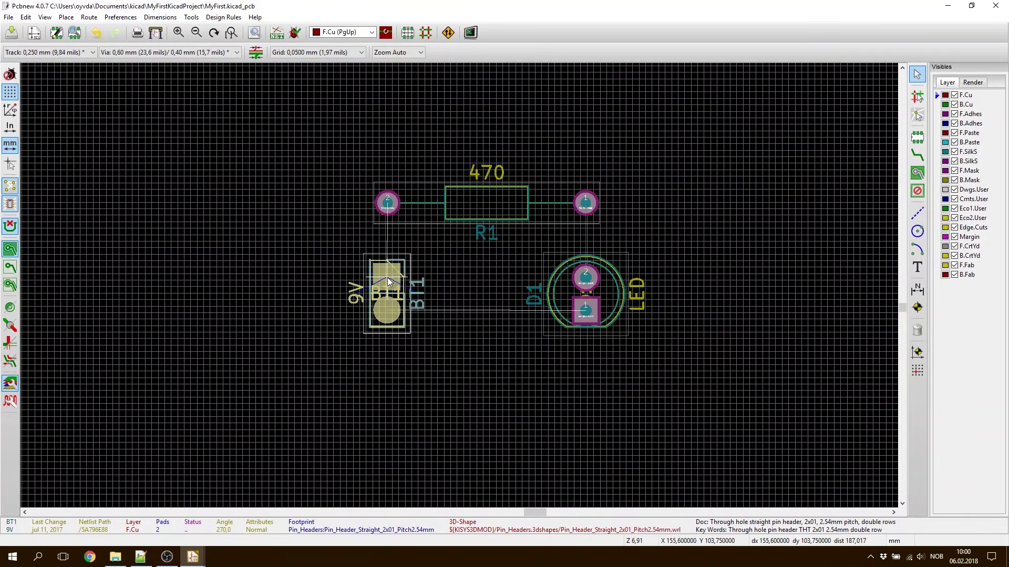
click(390, 282)
- Route F.Cu tracks from BT1 pad 1 to R1 pad 2 and from R1 pad 1 to D1 pad 2
scroll(516, 274, up, 4)
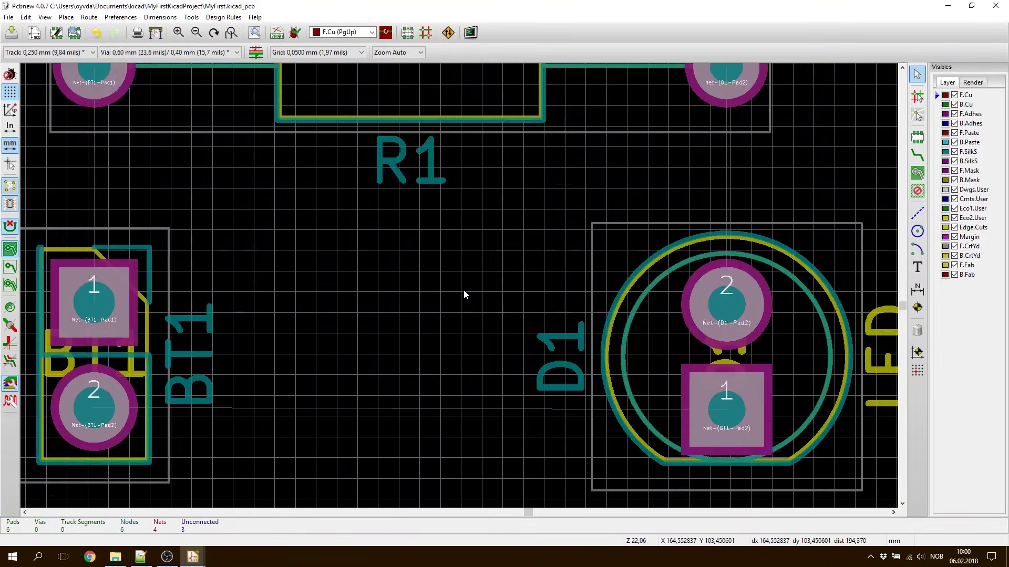
scroll(463, 291, down, 3)
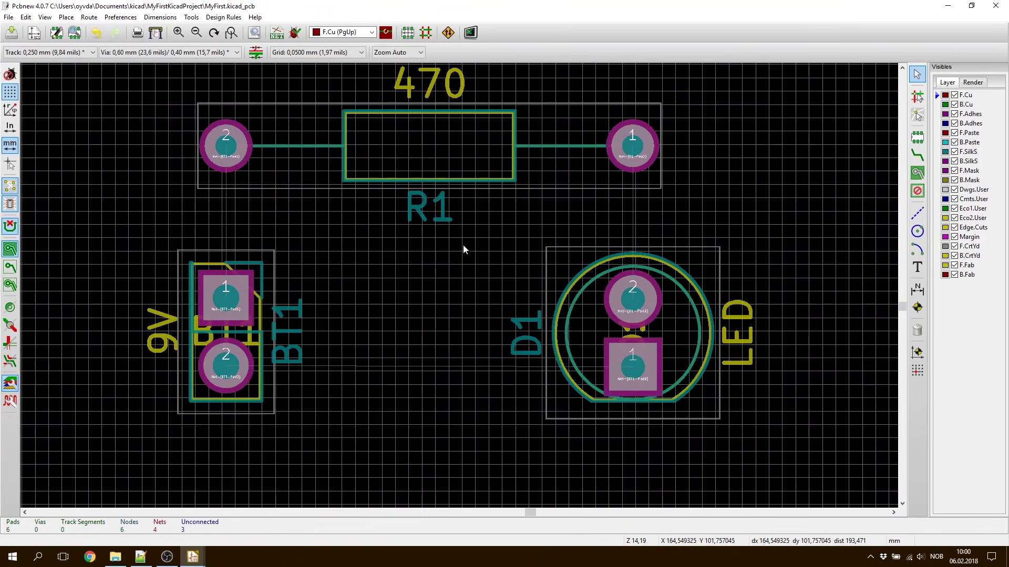
click(920, 156)
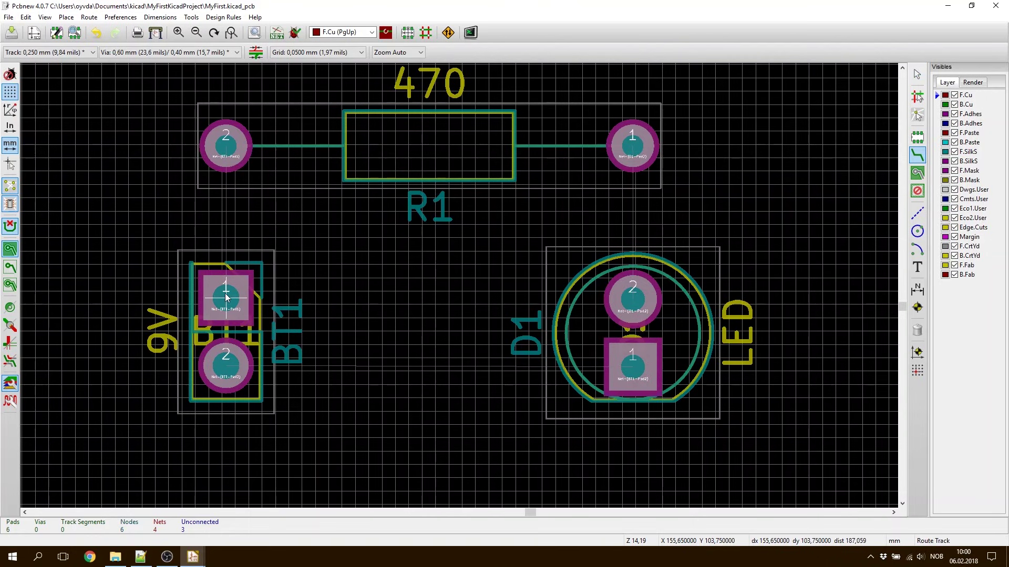
click(225, 296)
click(226, 146)
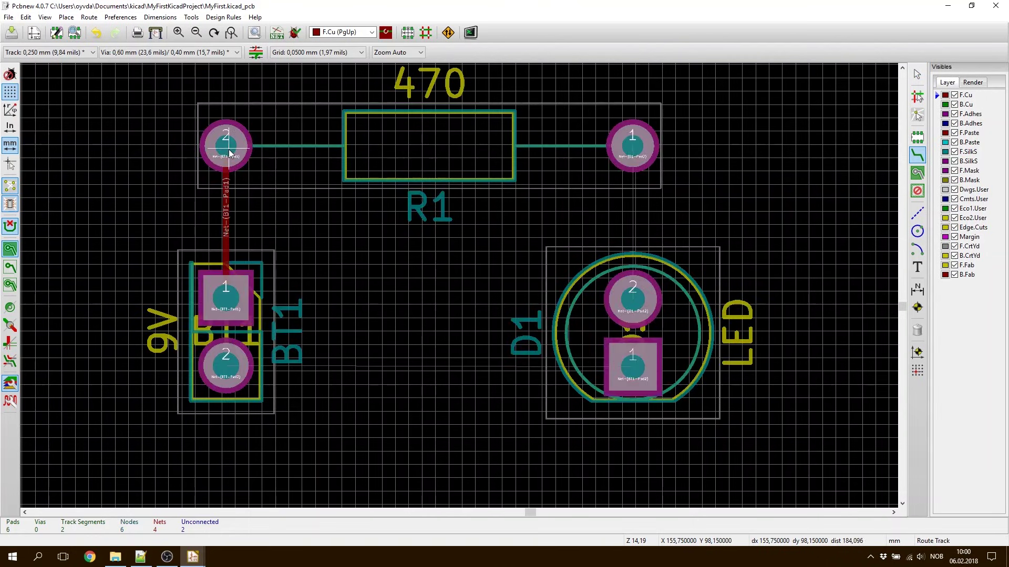
click(642, 148)
click(633, 296)
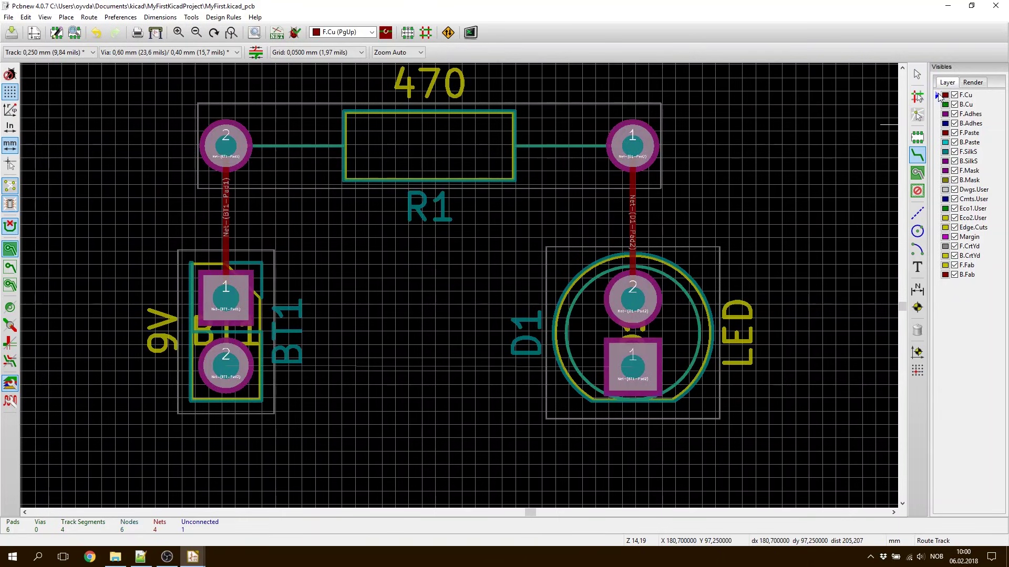
- Route a B.Cu track from D1 pad 1 to BT1 pad 2 and save the board
click(944, 105)
click(631, 367)
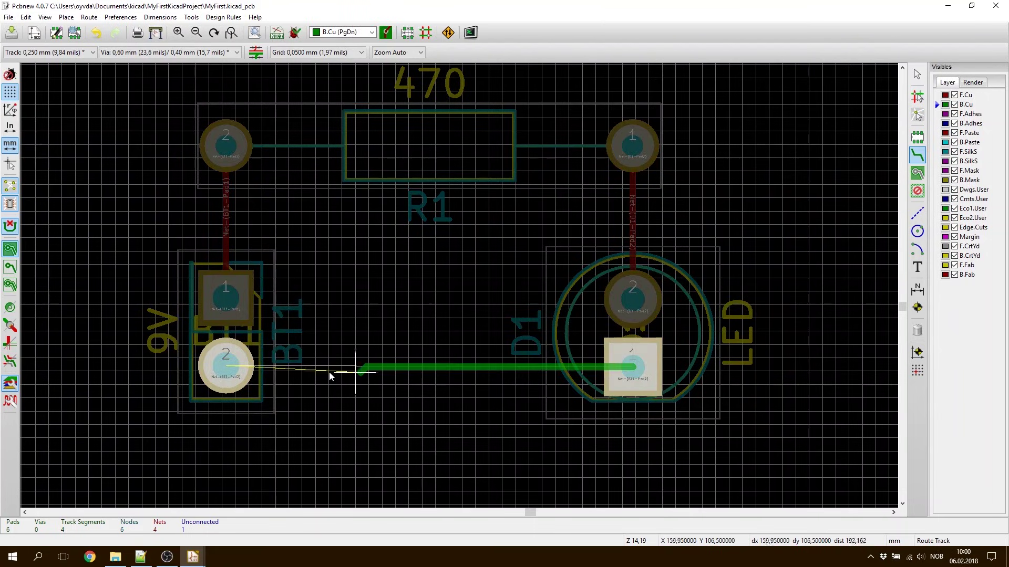
click(221, 368)
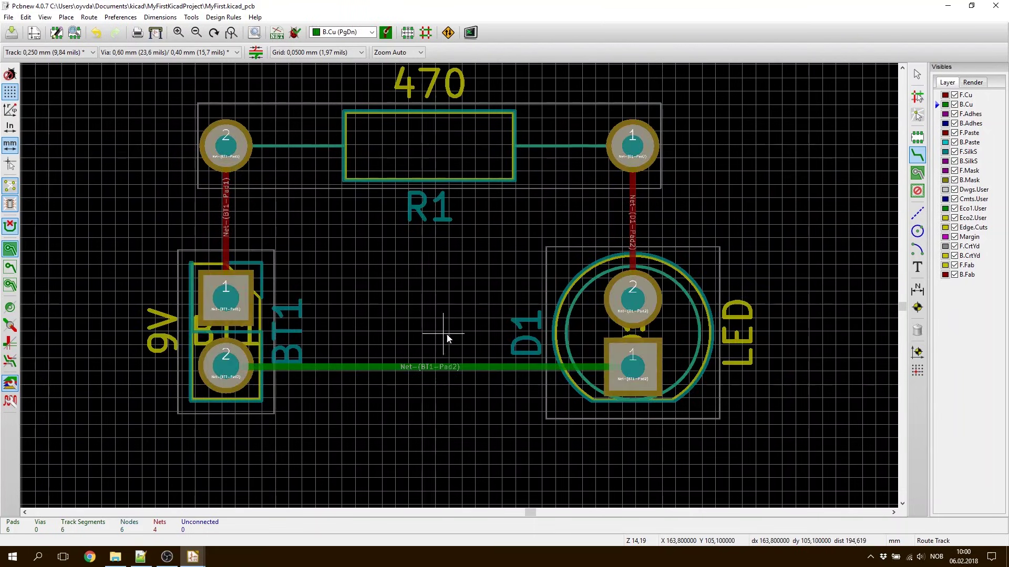
scroll(451, 337, down, 1)
key(ctrl+s)
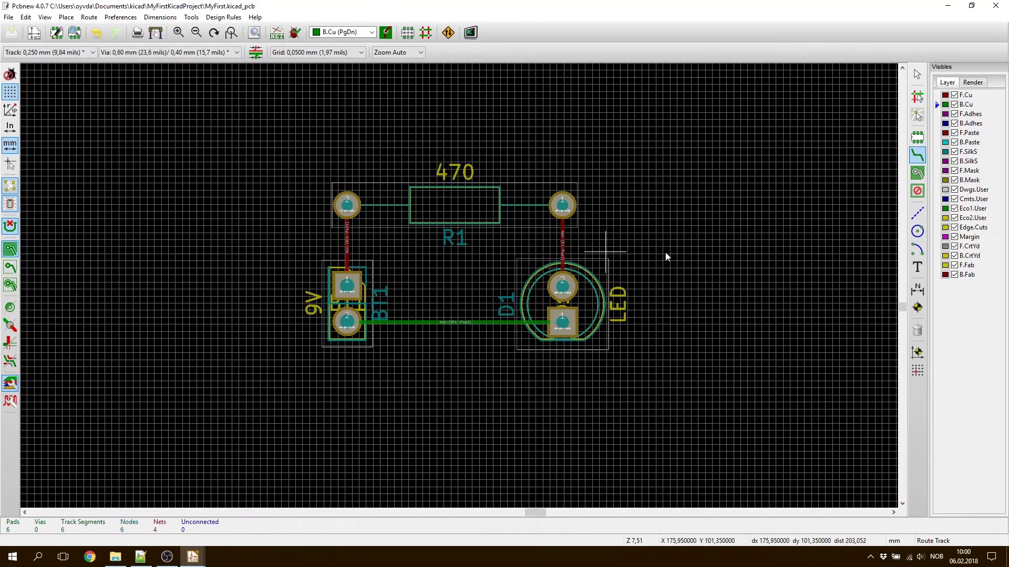
- Draw a rectangular board outline of about 23.5 by 14 mm around the three parts with graphic lines on the Edge.Cuts layer
click(939, 230)
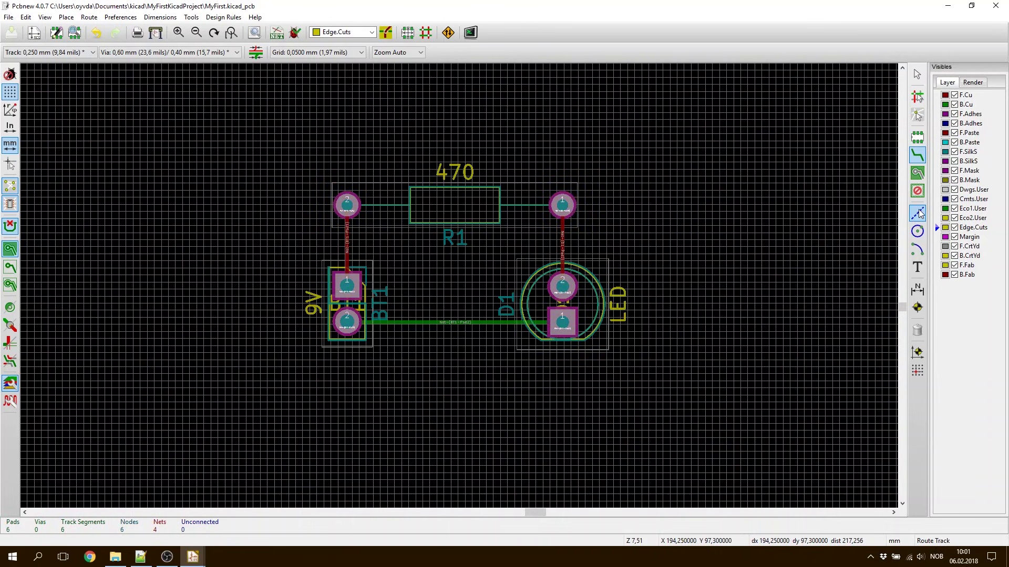
click(918, 213)
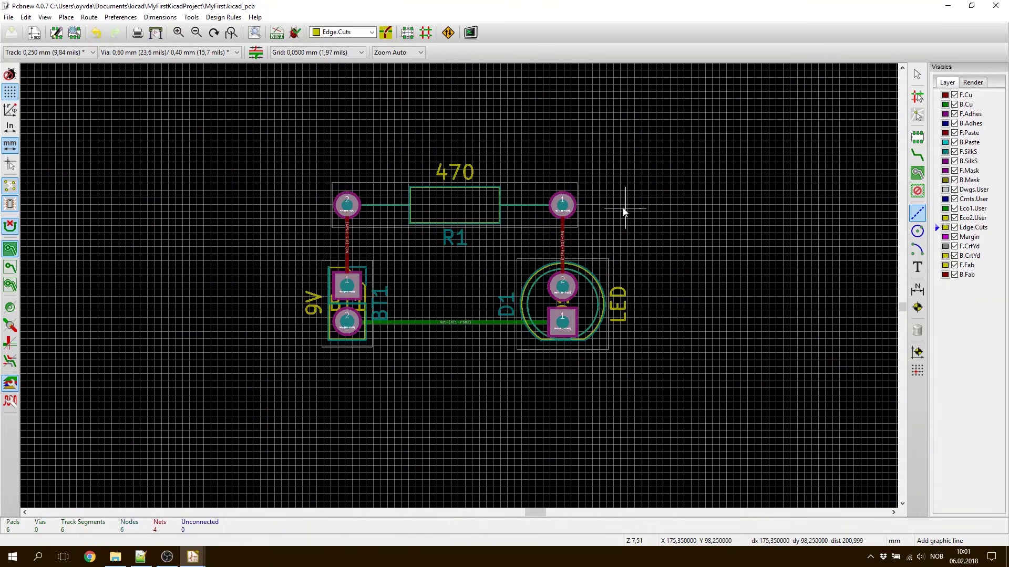
click(634, 163)
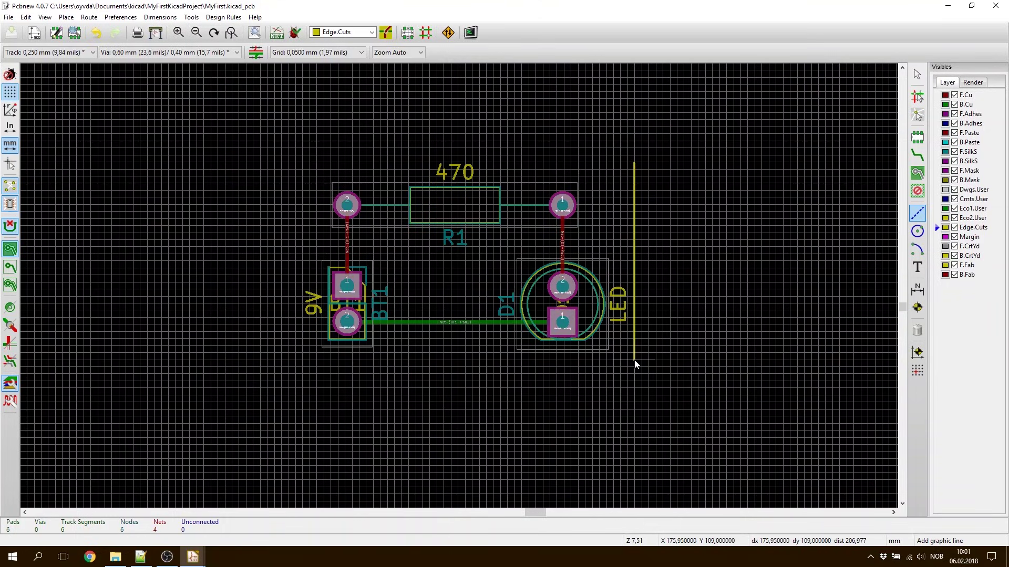
click(635, 361)
click(301, 360)
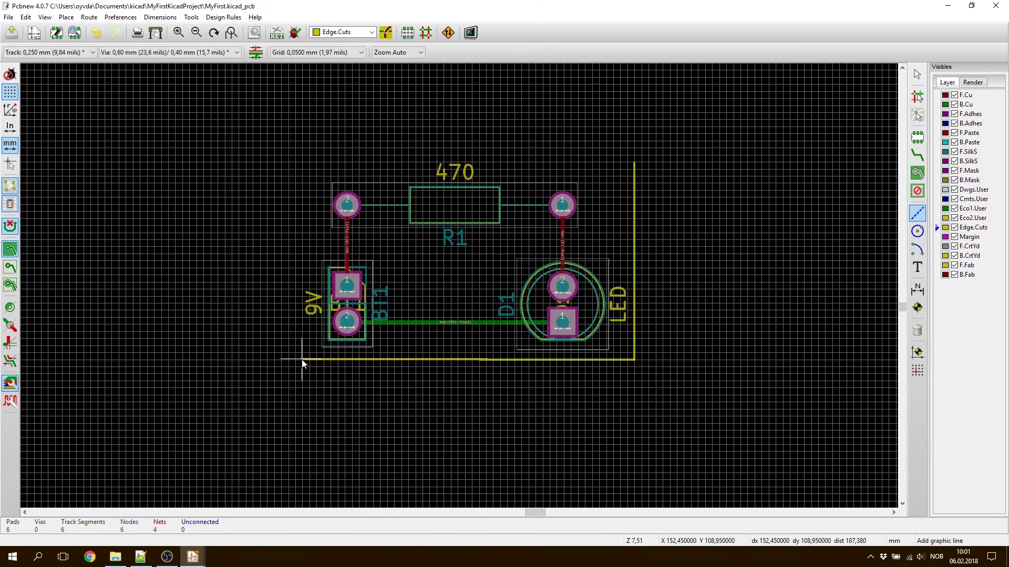
click(302, 162)
- Inspect the outline's upper-right corner with the vertical edge segment selected, and save the board
scroll(637, 165, up, 3)
scroll(456, 292, up, 4)
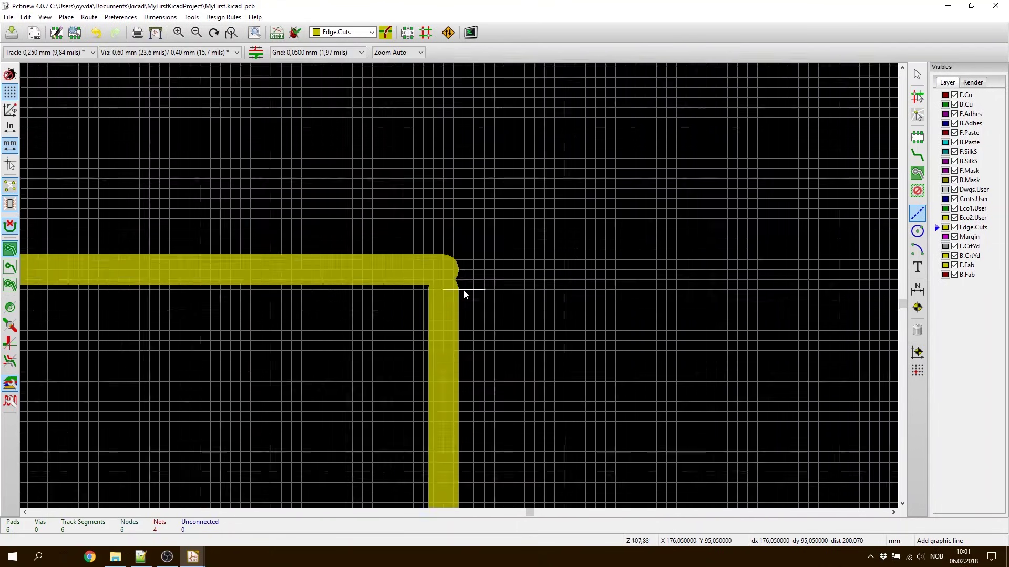
key(Escape)
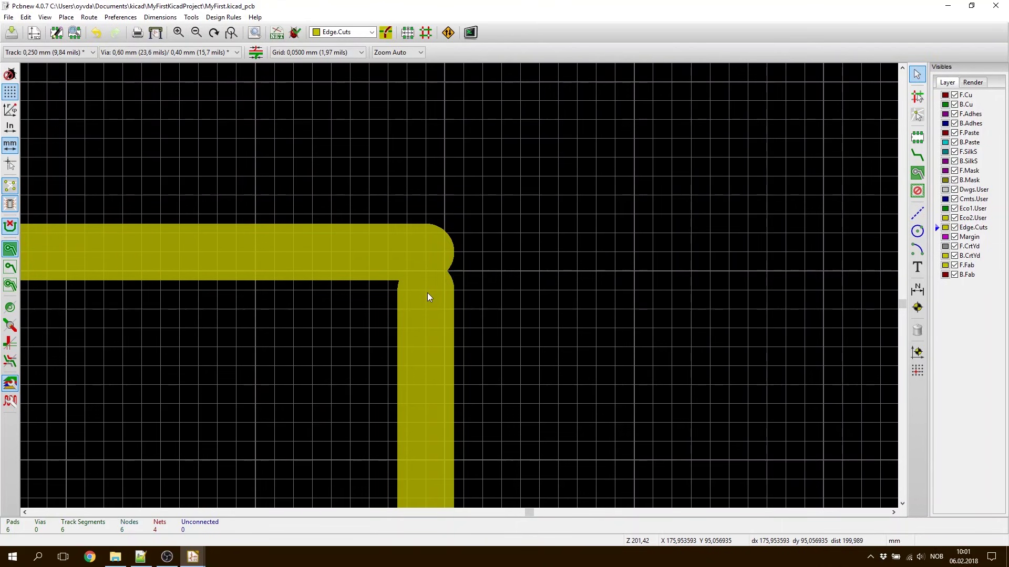
click(427, 292)
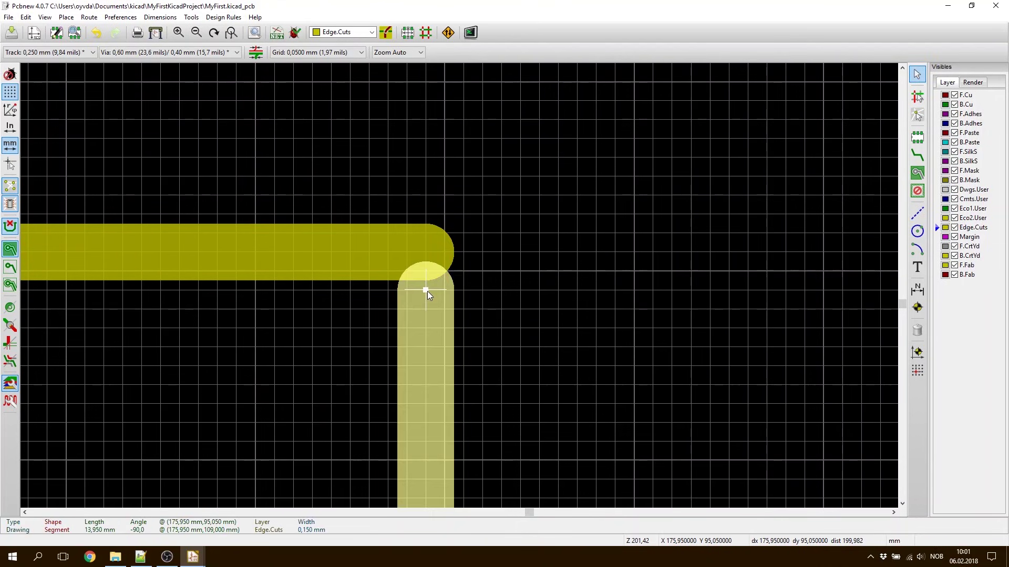
click(528, 296)
key(Home)
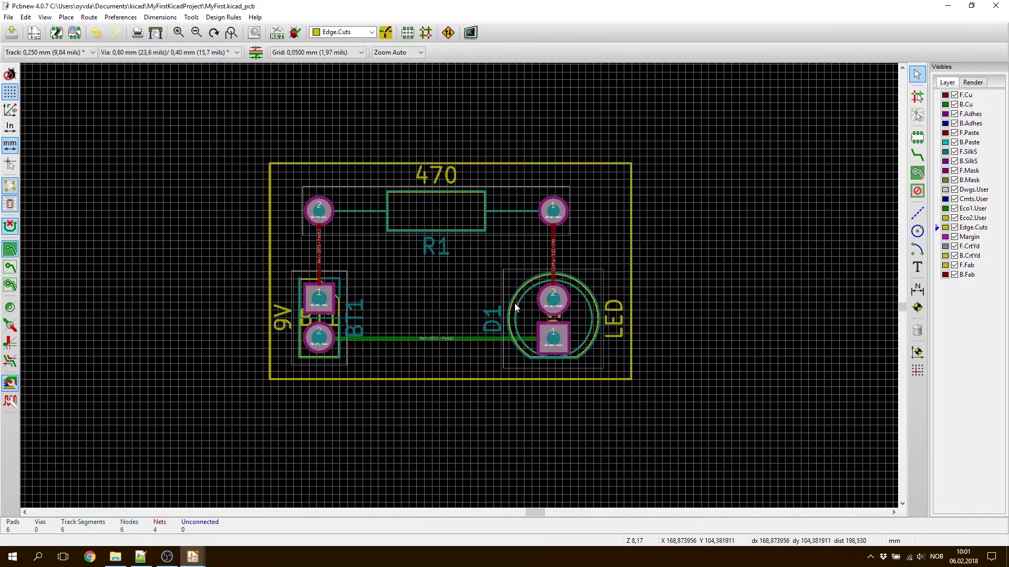
key(ctrl+s)
- Open the board in the 3D viewer and rotate the model to examine it from different angles
click(45, 17)
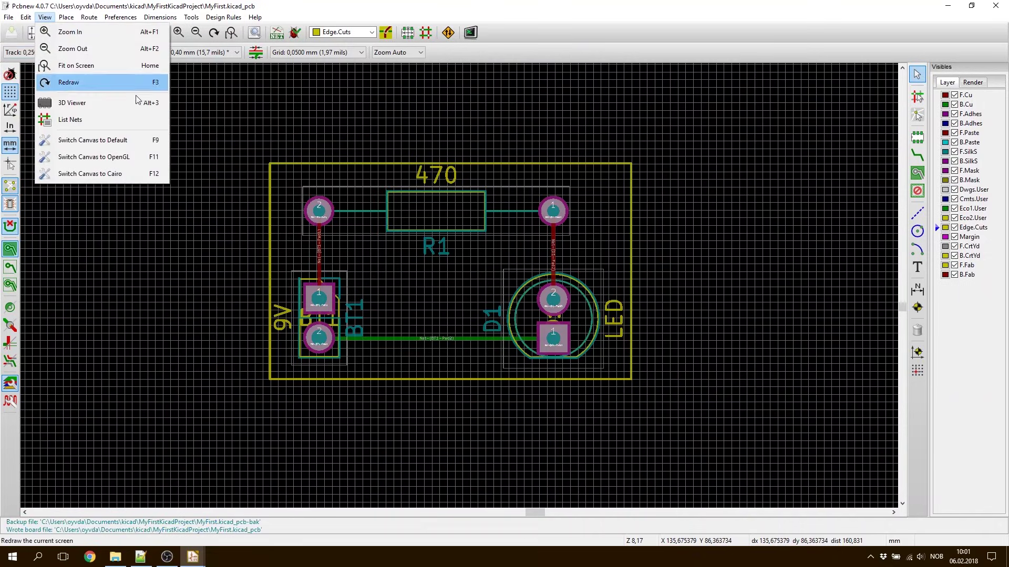
click(118, 102)
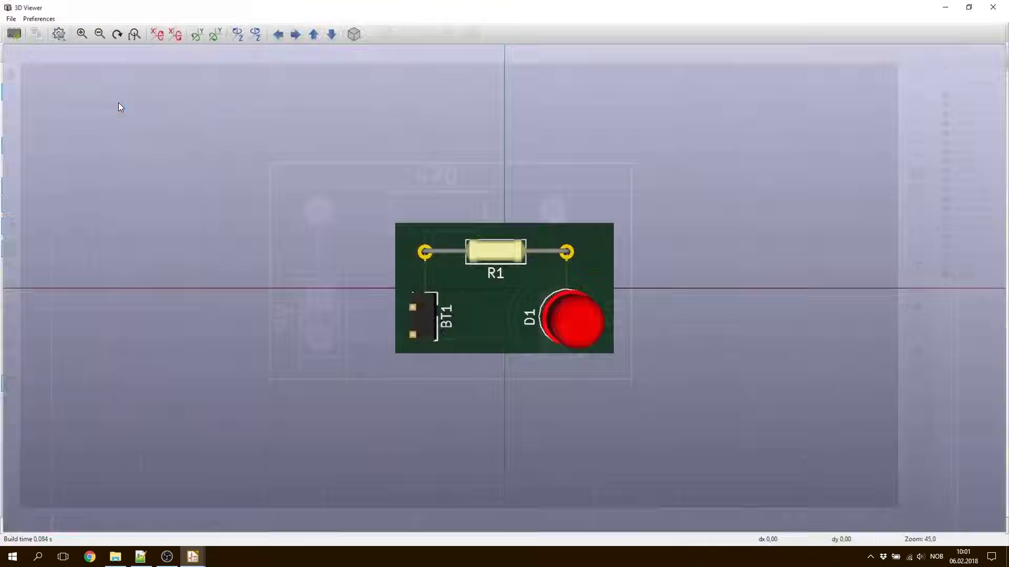
drag(481, 340, 447, 253)
drag(515, 229, 498, 321)
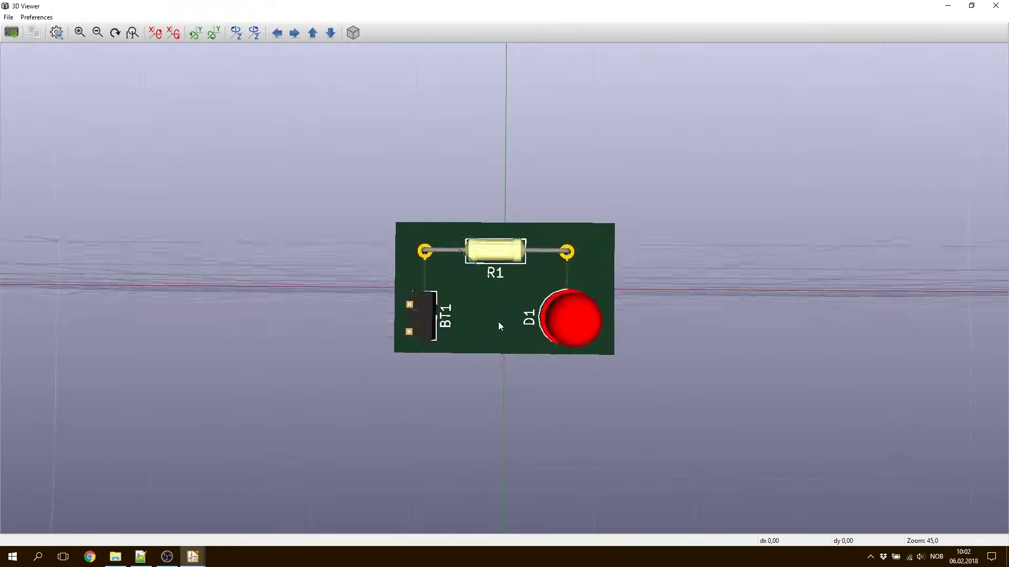